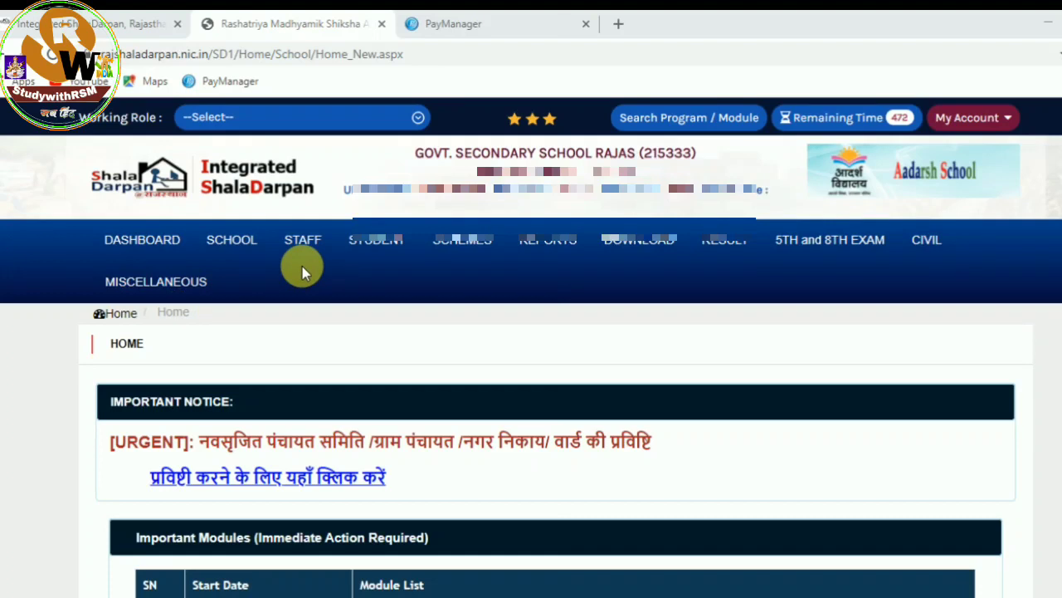
Open the Staff Detailed Profile Entry (Form-10) page from the staff modules.
{"action": "left_click", "coordinate": [305, 246]}
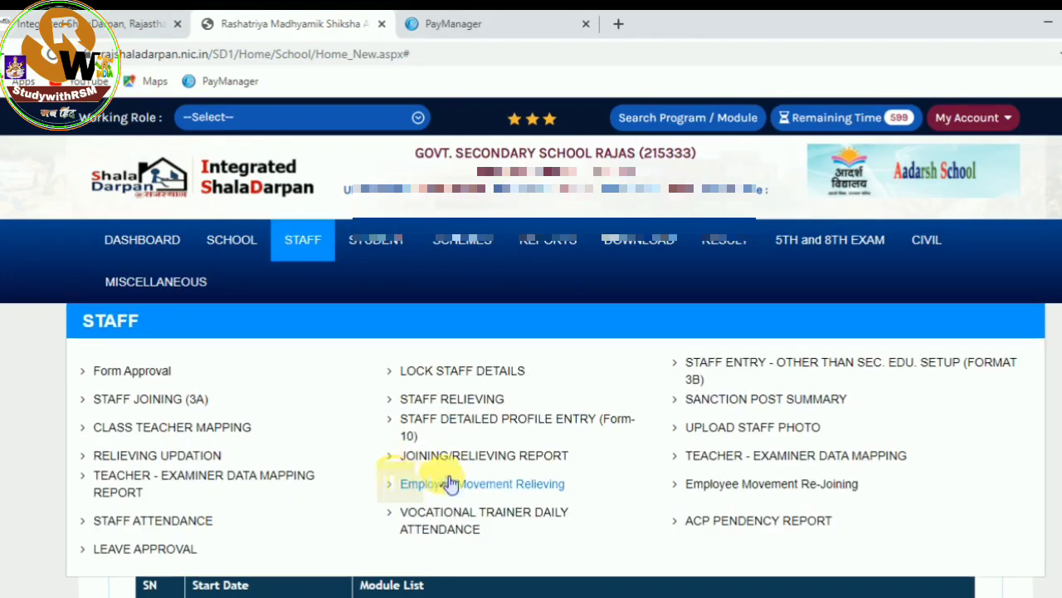
{"action": "left_click", "coordinate": [480, 427]}
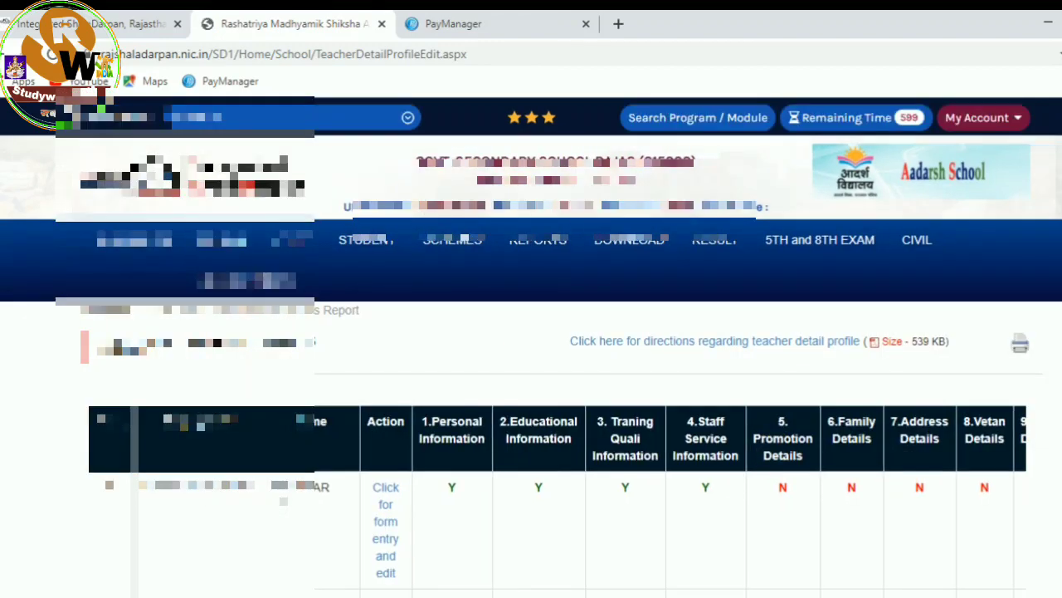
Examine the completion status of all eleven profile sections for each staff member in the table.
{"action": "scroll", "coordinate": [1015, 434], "scroll_direction": "down", "scroll_amount": 1}
{"action": "scroll", "coordinate": [446, 296], "scroll_direction": "down", "scroll_amount": 2}
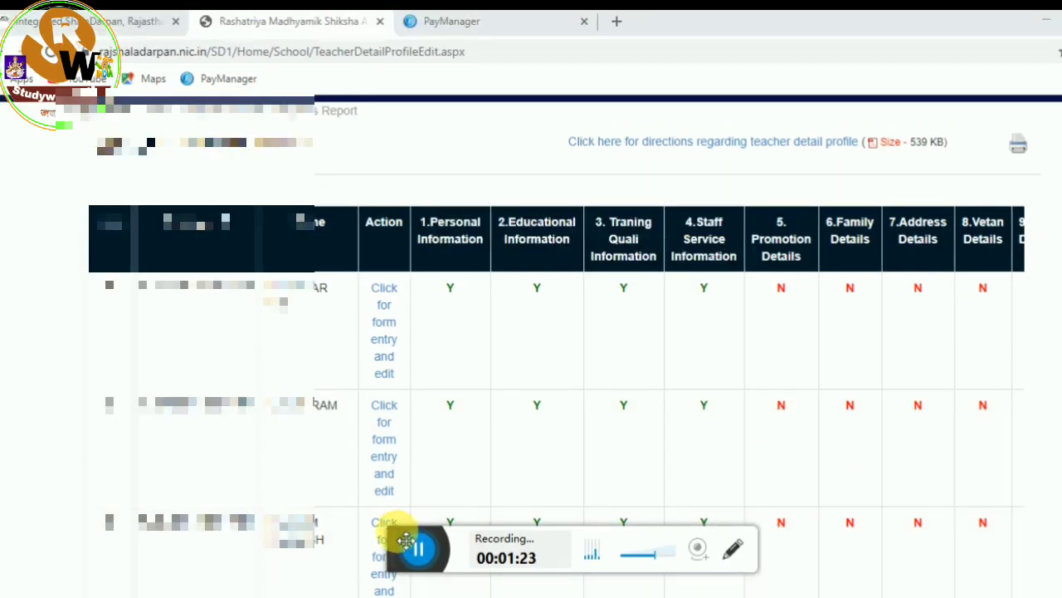
{"action": "left_click_drag", "start_coordinate": [405, 541], "coordinate": [397, 597]}
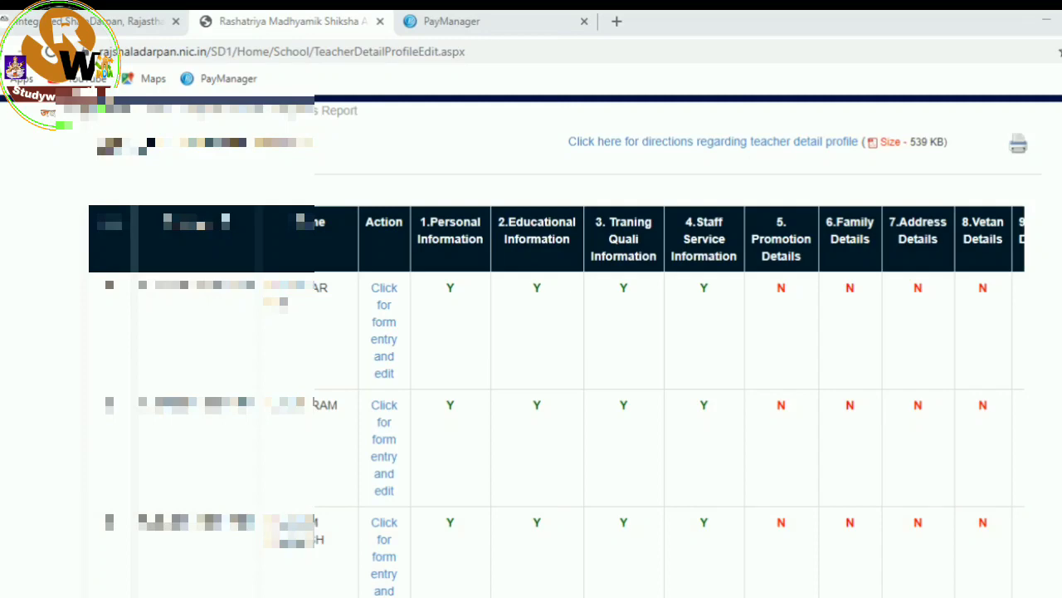
{"action": "scroll", "coordinate": [556, 345], "scroll_direction": "down", "scroll_amount": 15}
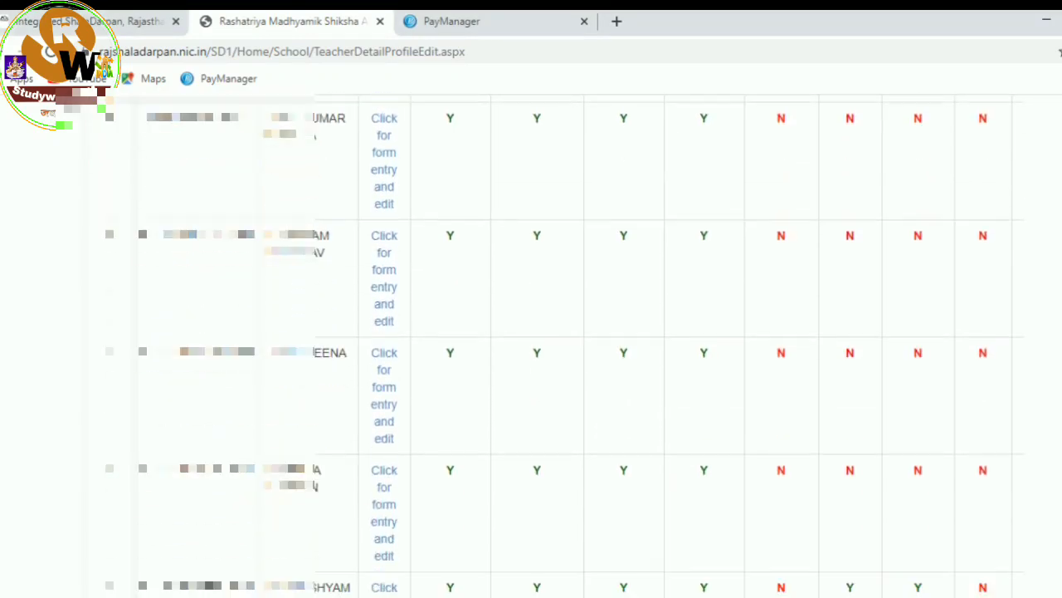
{"action": "scroll", "coordinate": [557, 345], "scroll_direction": "down", "scroll_amount": 3}
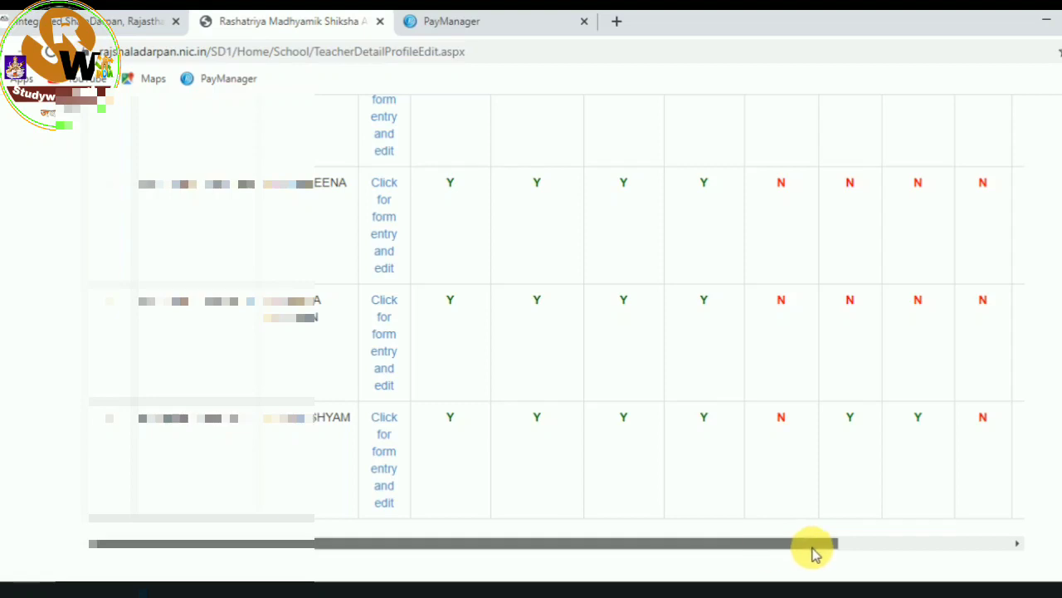
{"action": "left_click_drag", "start_coordinate": [814, 552], "coordinate": [974, 552]}
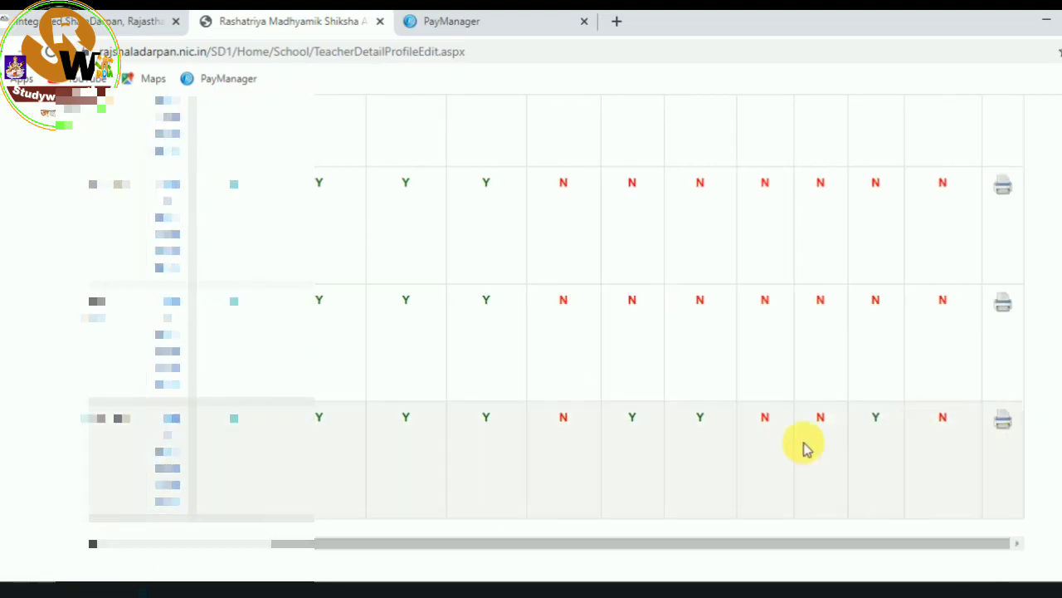
{"action": "scroll", "coordinate": [772, 444], "scroll_direction": "up", "scroll_amount": 10}
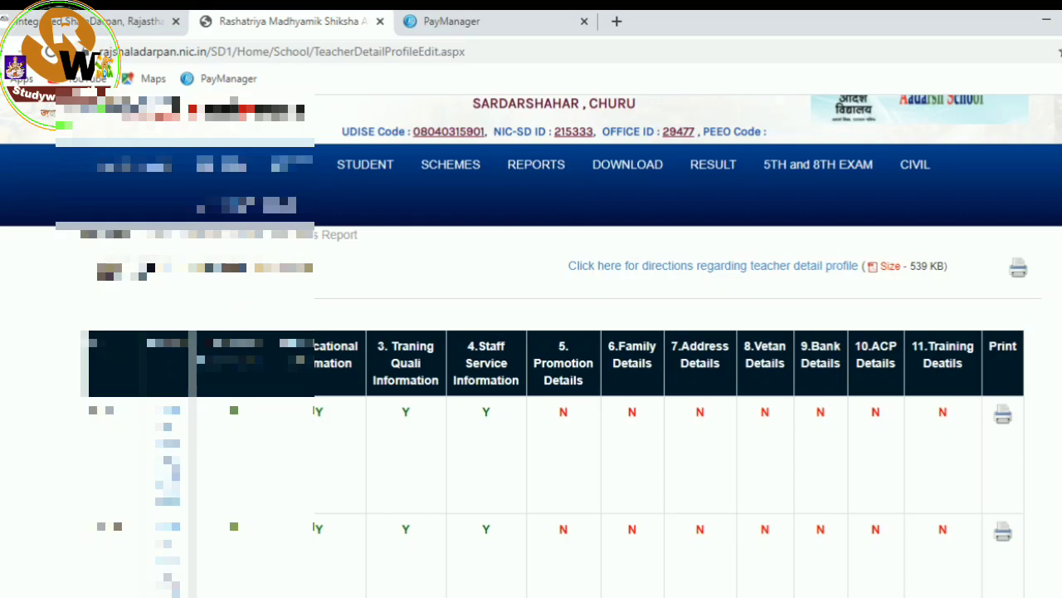
{"action": "scroll", "coordinate": [532, 346], "scroll_direction": "down", "scroll_amount": 10}
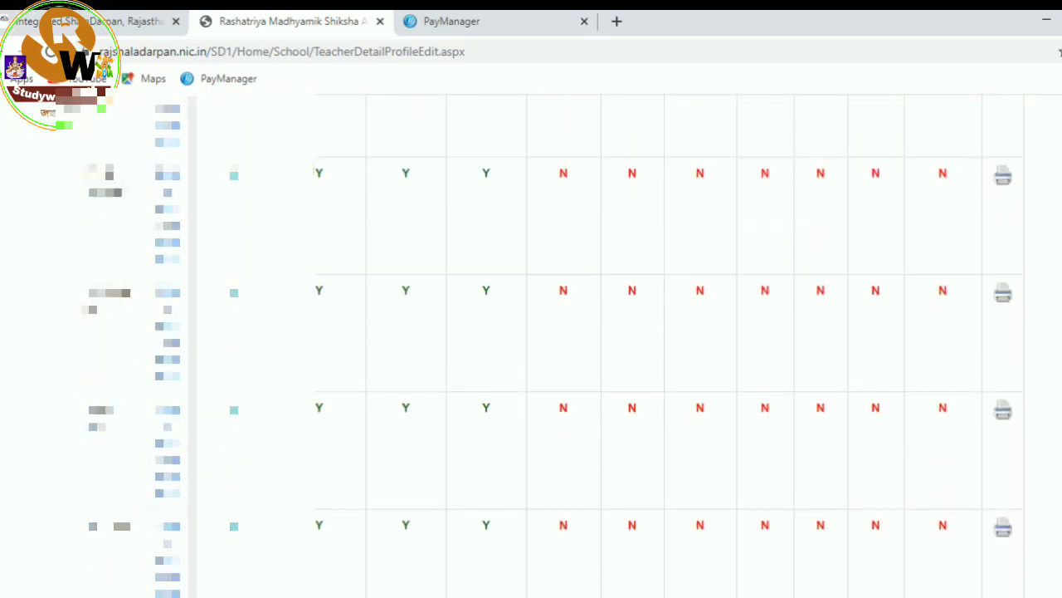
{"action": "scroll", "coordinate": [531, 345], "scroll_direction": "down", "scroll_amount": 3}
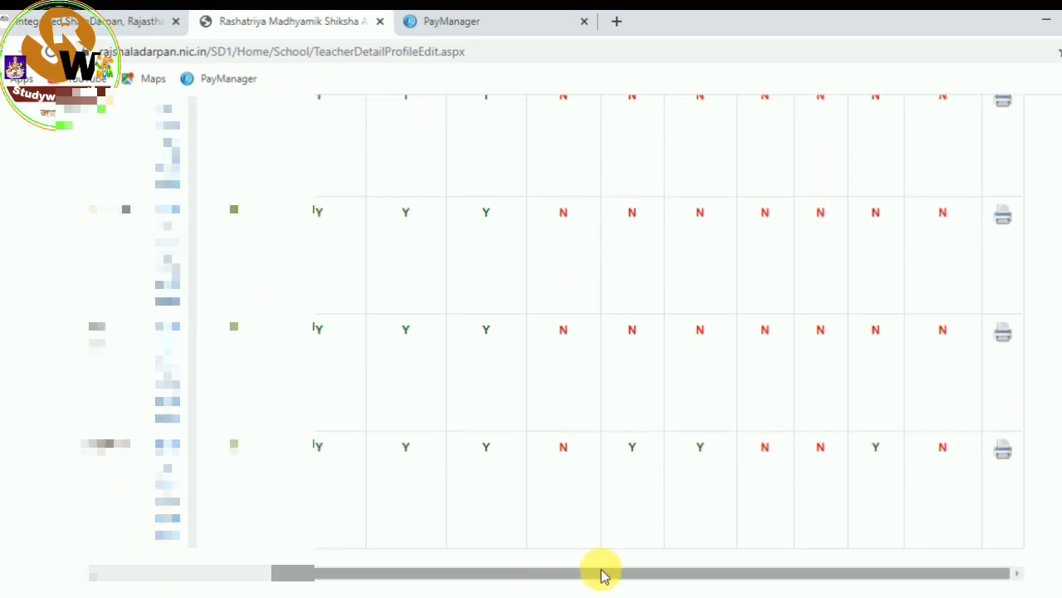
{"action": "left_click_drag", "start_coordinate": [603, 574], "coordinate": [380, 562]}
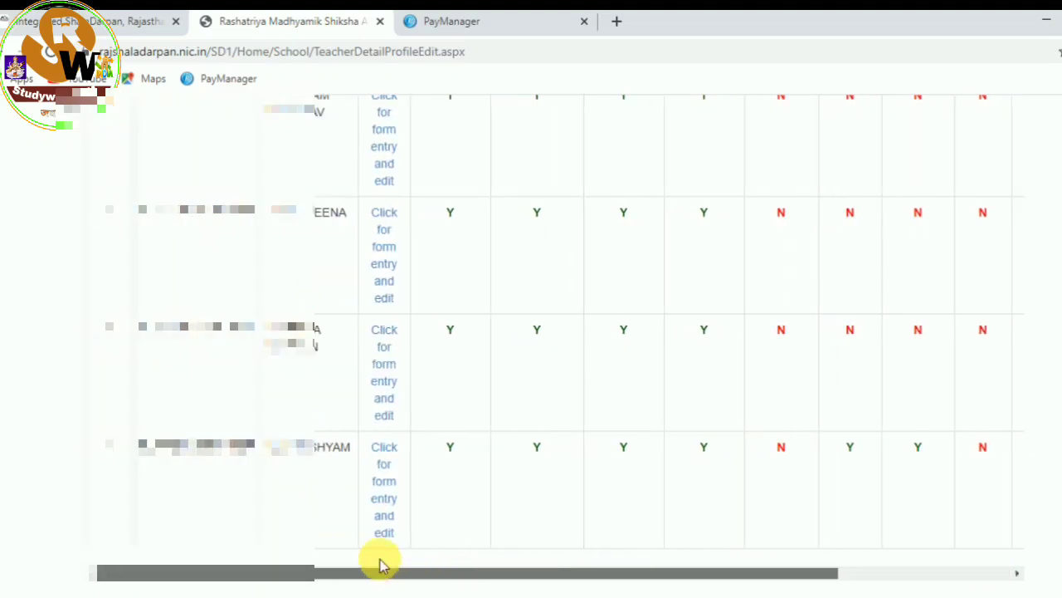
{"action": "scroll", "coordinate": [507, 310], "scroll_direction": "up", "scroll_amount": 5}
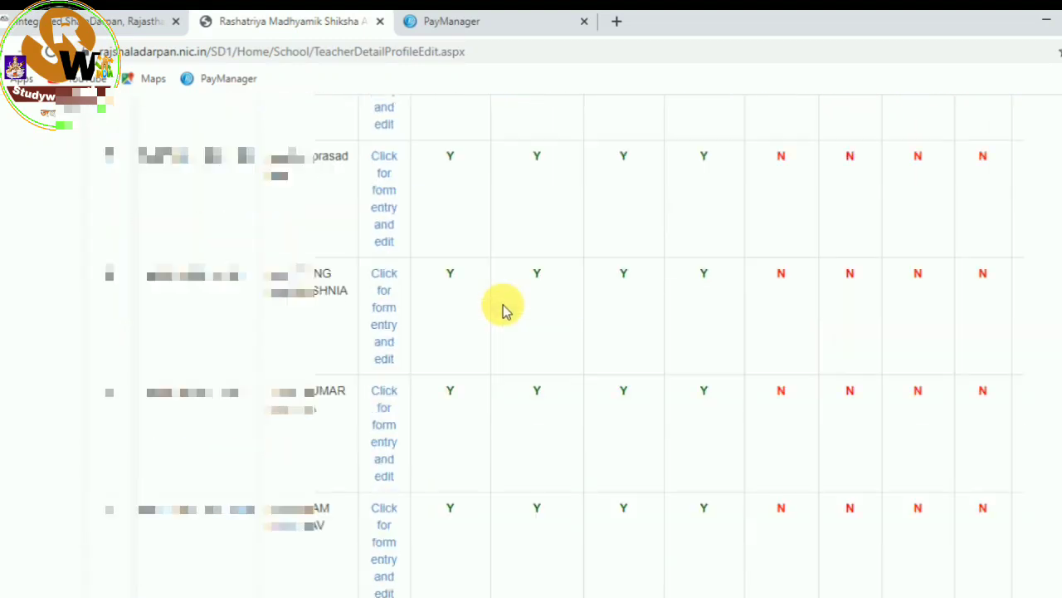
{"action": "scroll", "coordinate": [504, 308], "scroll_direction": "up", "scroll_amount": 2}
{"action": "scroll", "coordinate": [503, 308], "scroll_direction": "down", "scroll_amount": 7}
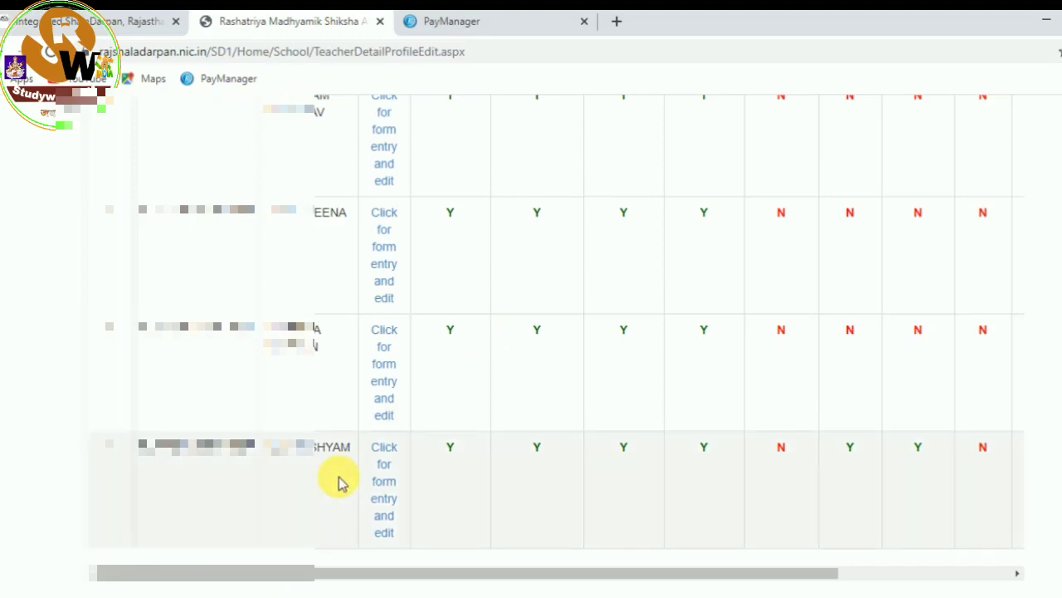
Open the profile form for entry and editing for the last staff member in the table.
{"action": "left_click", "coordinate": [384, 481]}
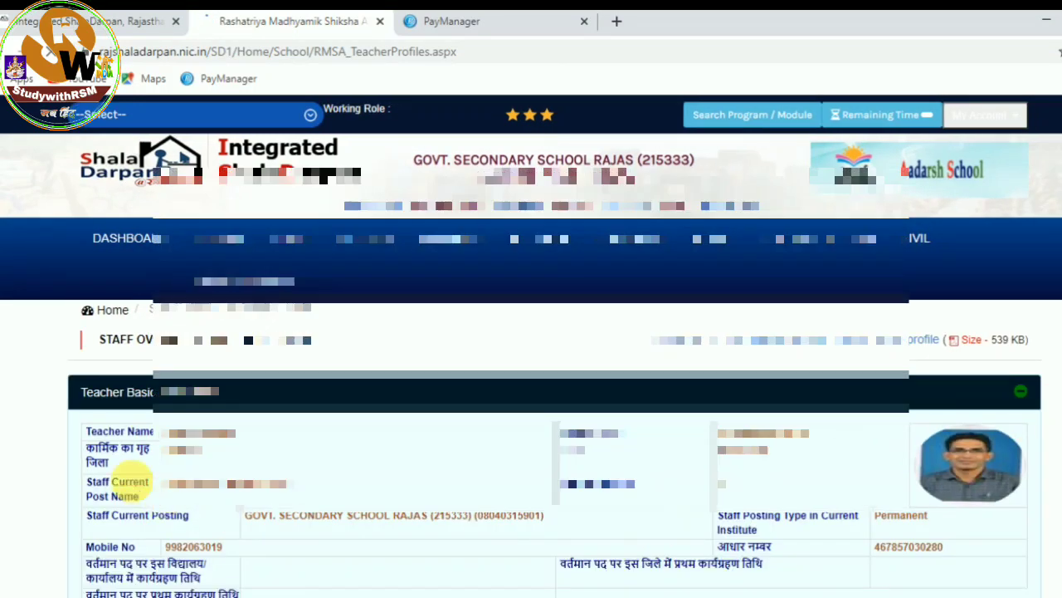
{"action": "scroll", "coordinate": [291, 314], "scroll_direction": "down", "scroll_amount": 3}
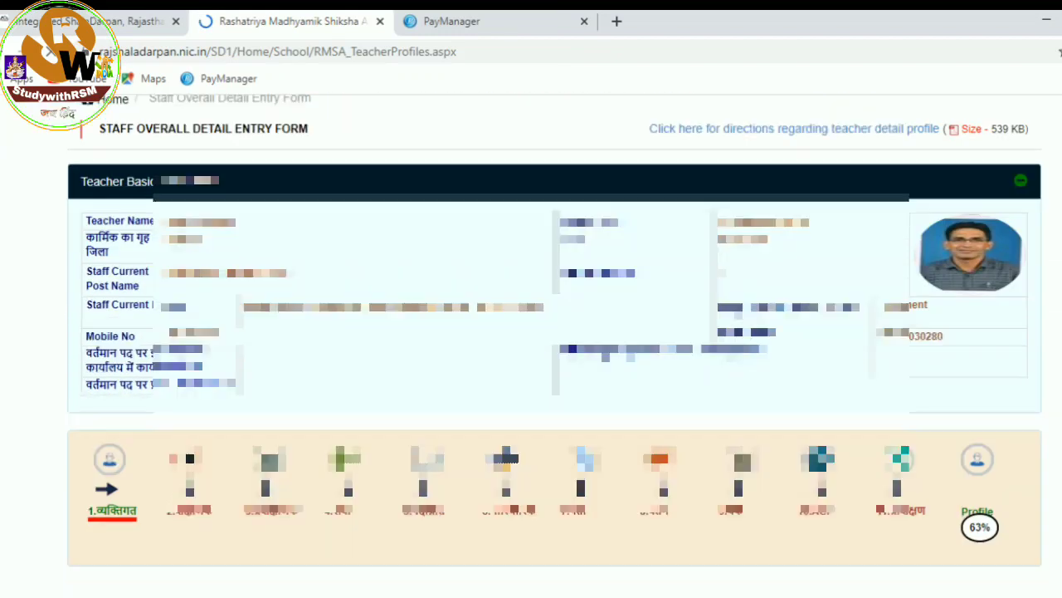
{"action": "scroll", "coordinate": [291, 314], "scroll_direction": "up", "scroll_amount": 2}
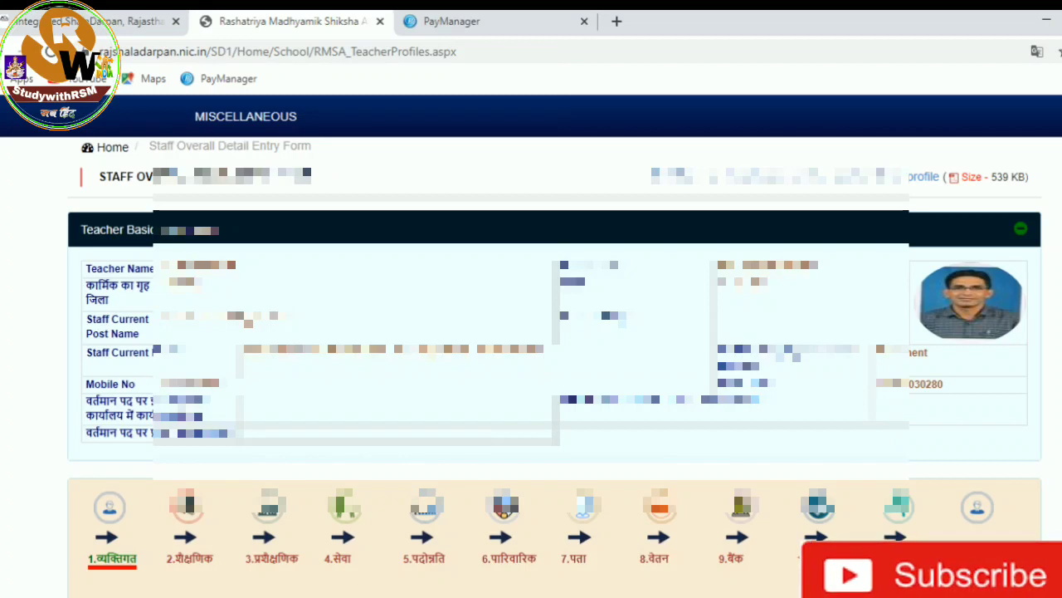
Review the Personal information section from the SI No field down to the BLO, EPIC and Paymanager NIC-UID fields.
{"action": "scroll", "coordinate": [628, 446], "scroll_direction": "down", "scroll_amount": 4}
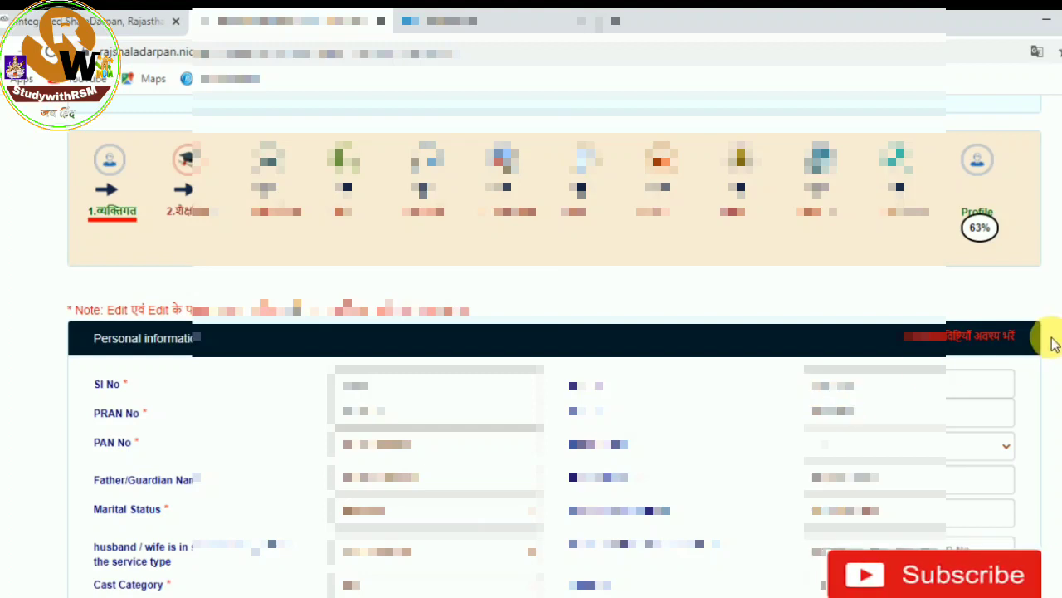
{"action": "scroll", "coordinate": [555, 346], "scroll_direction": "down", "scroll_amount": 2}
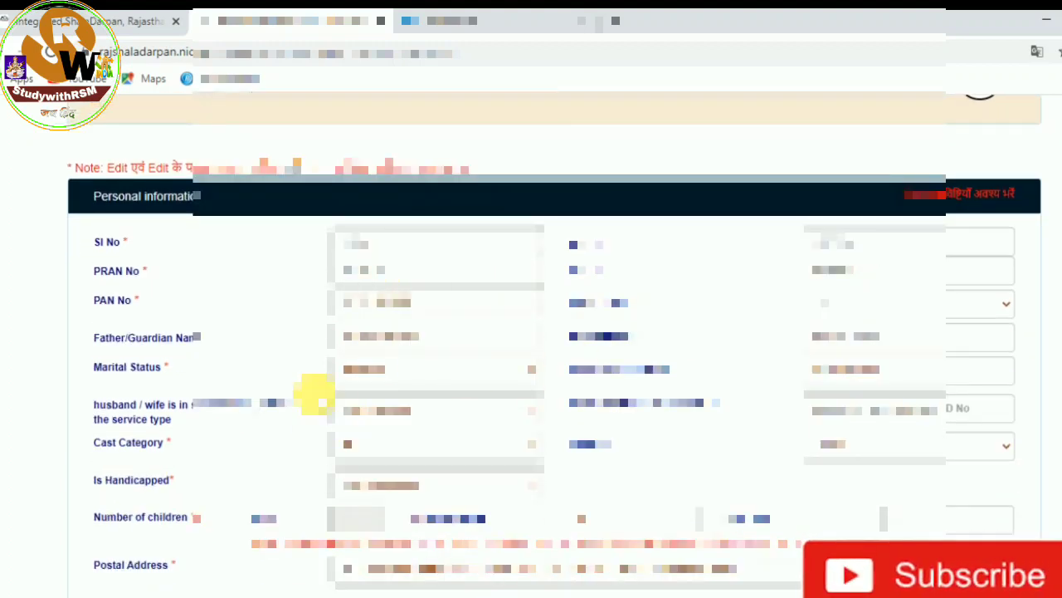
{"action": "left_click", "coordinate": [898, 349]}
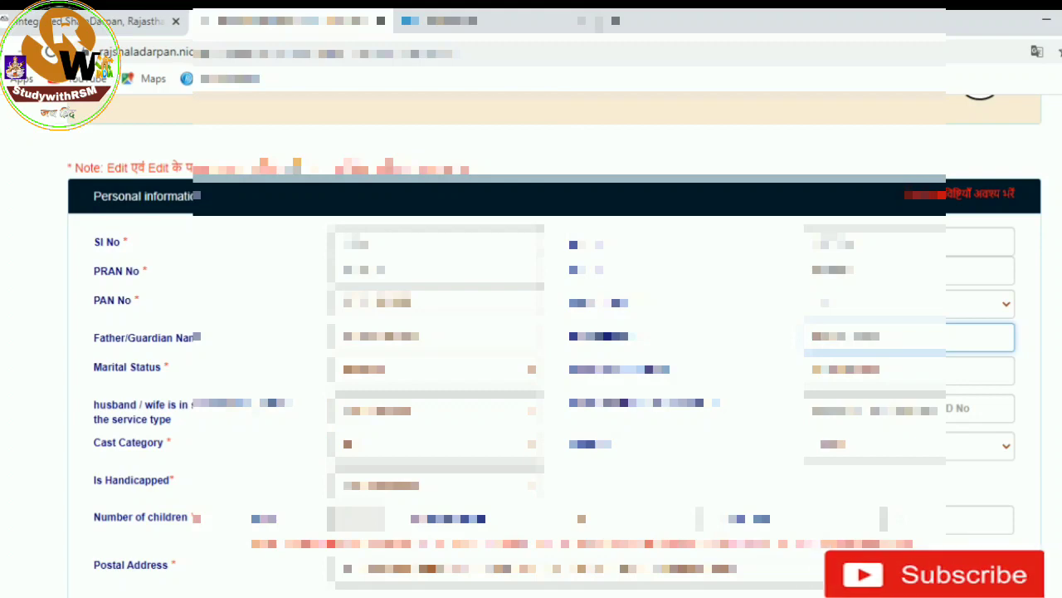
{"action": "scroll", "coordinate": [547, 348], "scroll_direction": "down", "scroll_amount": 7}
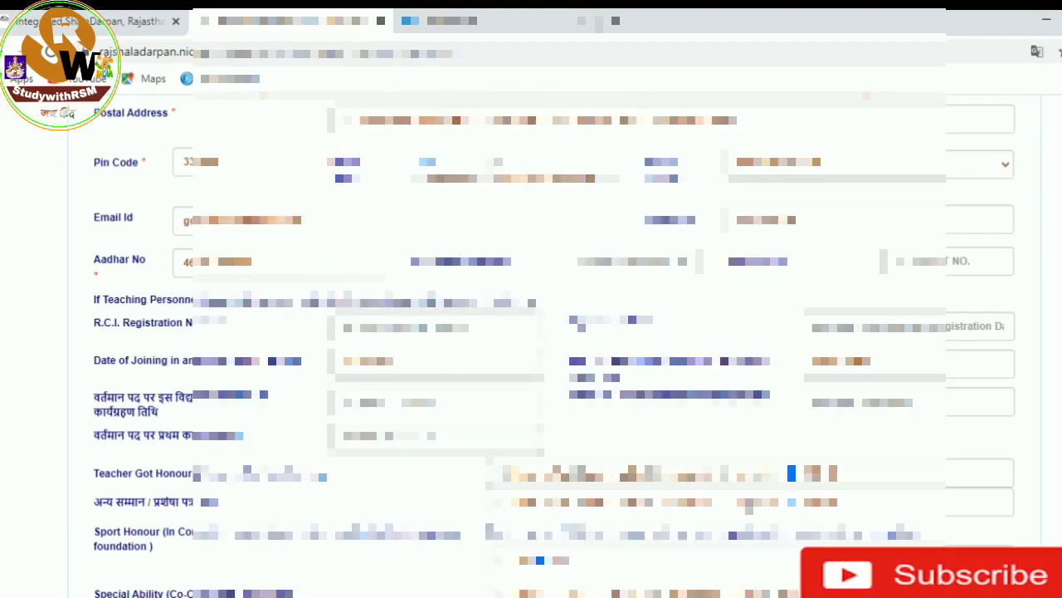
{"action": "scroll", "coordinate": [548, 349], "scroll_direction": "down", "scroll_amount": 1}
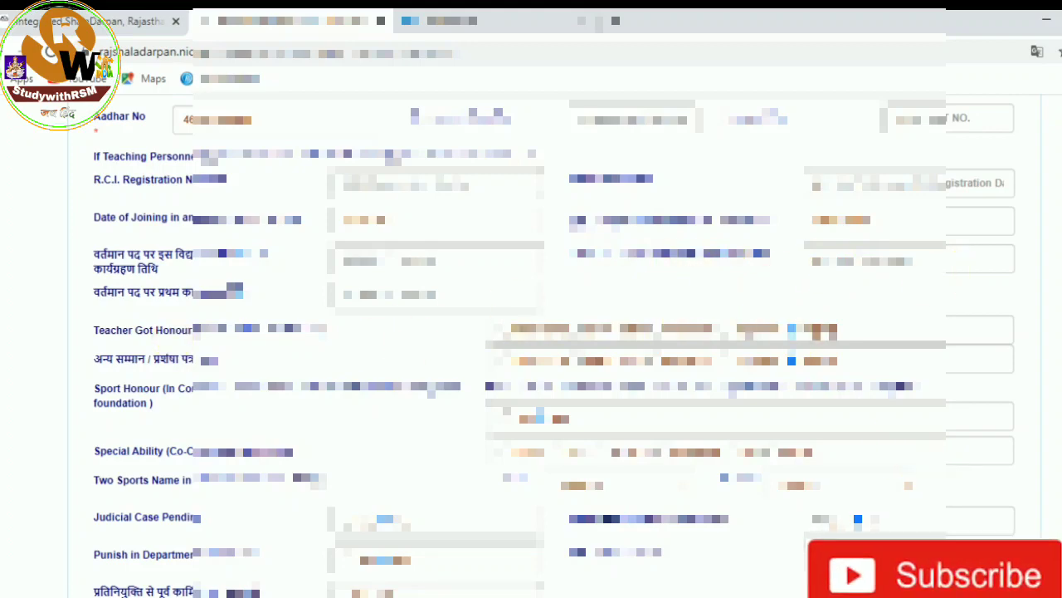
{"action": "scroll", "coordinate": [554, 345], "scroll_direction": "down", "scroll_amount": 3}
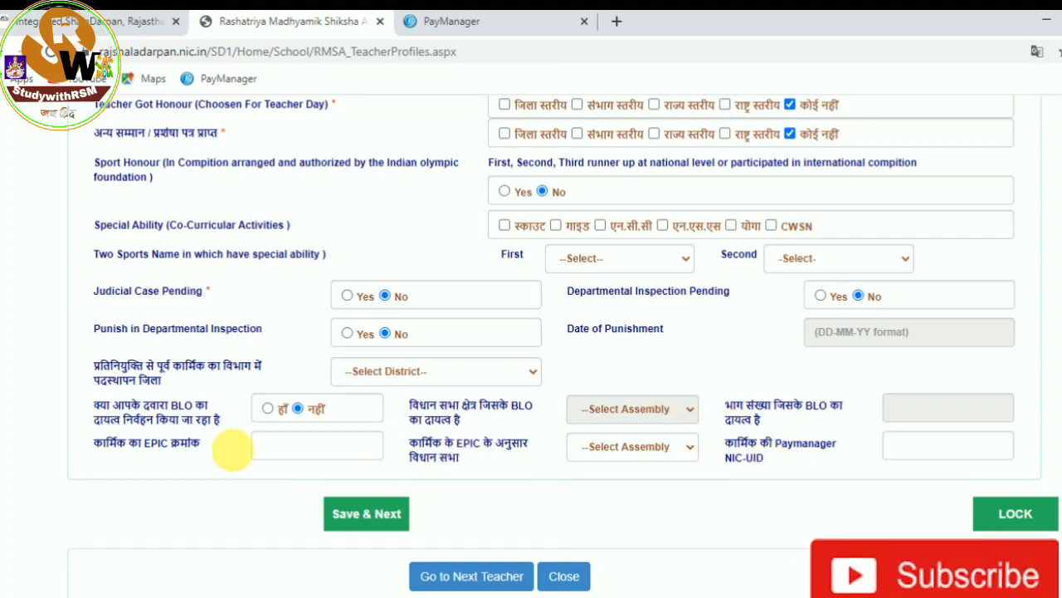
Check the assembly options for the employee's EPIC and highlight the Paymanager NIC-UID field label.
{"action": "left_click", "coordinate": [621, 450]}
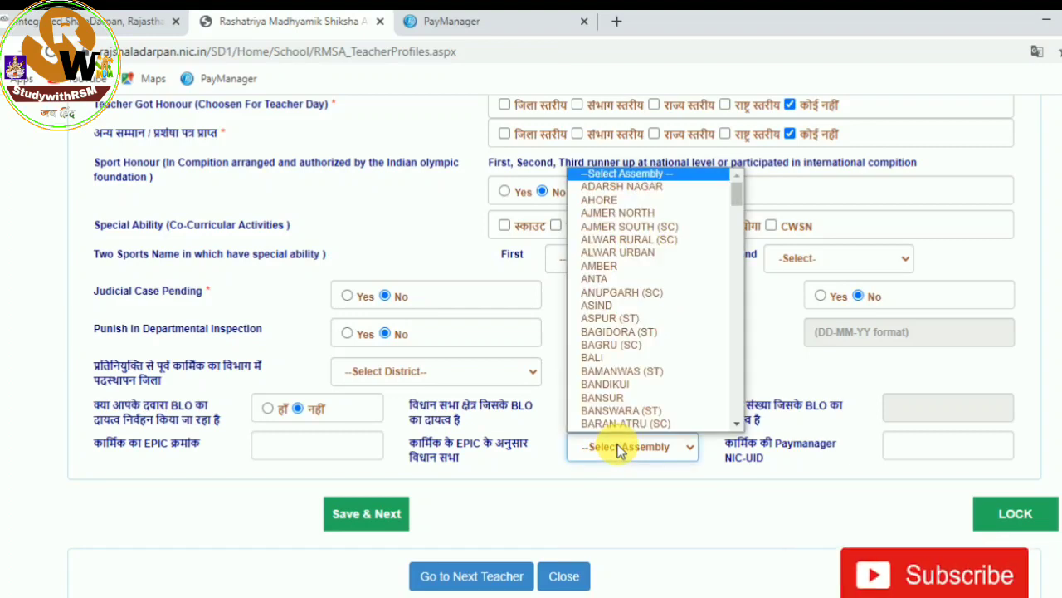
{"action": "left_click", "coordinate": [664, 508]}
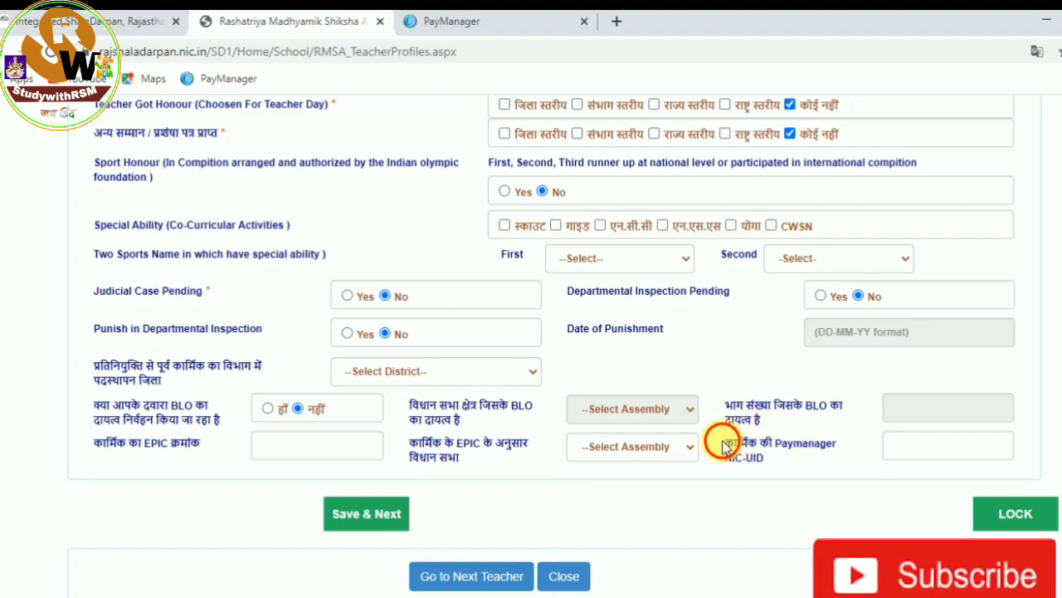
{"action": "left_click_drag", "start_coordinate": [724, 445], "coordinate": [819, 475]}
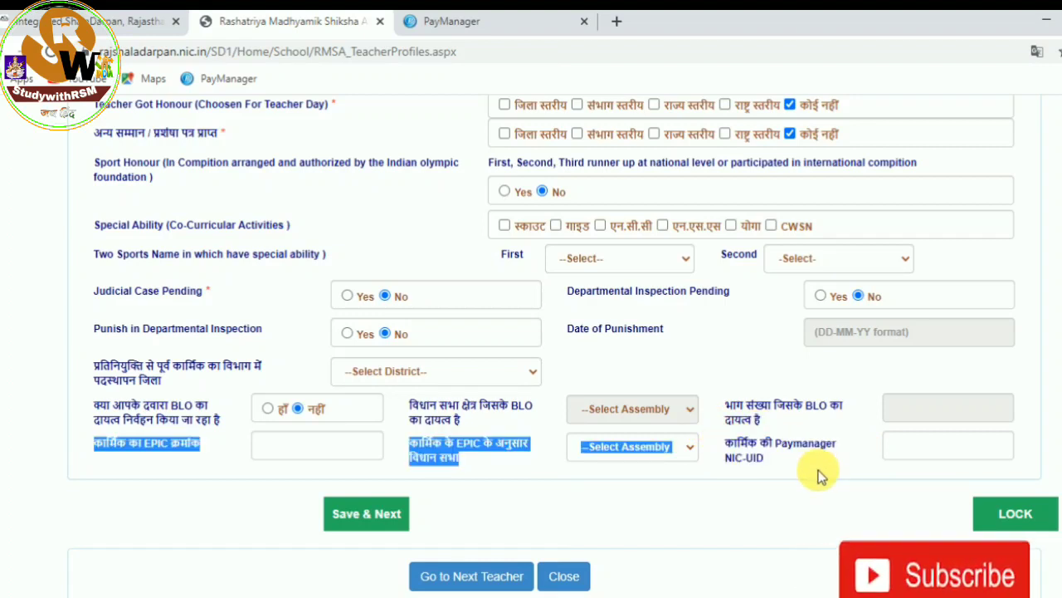
{"action": "left_click", "coordinate": [768, 469]}
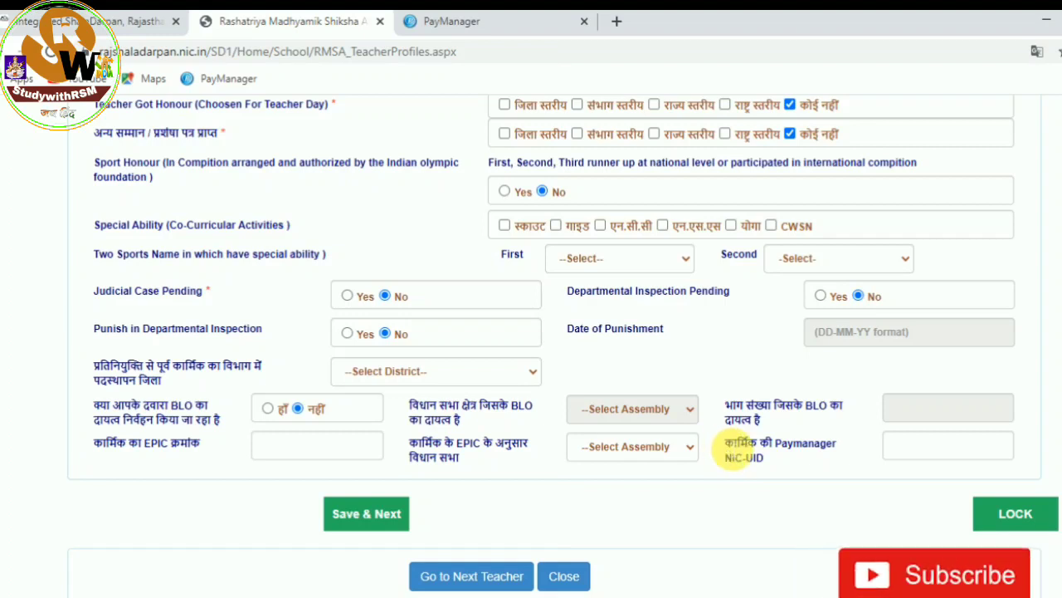
{"action": "left_click_drag", "start_coordinate": [735, 452], "coordinate": [799, 465]}
{"action": "left_click", "coordinate": [795, 513]}
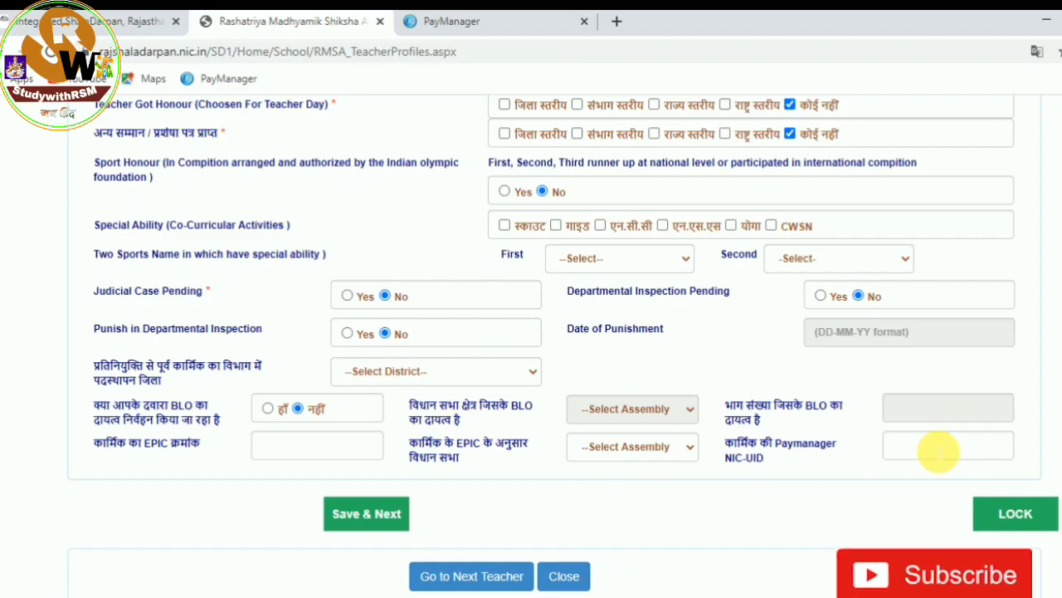
Switch to PayManager and look up the employee's NICUID in the Personal Details record.
{"action": "left_click", "coordinate": [453, 21]}
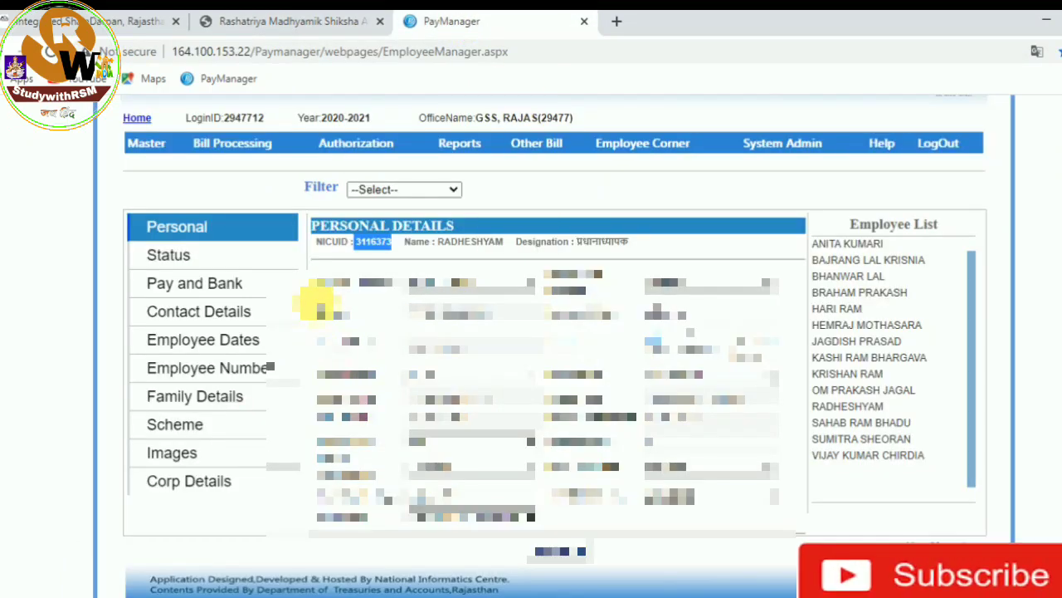
{"action": "scroll", "coordinate": [554, 346], "scroll_direction": "up", "scroll_amount": 1}
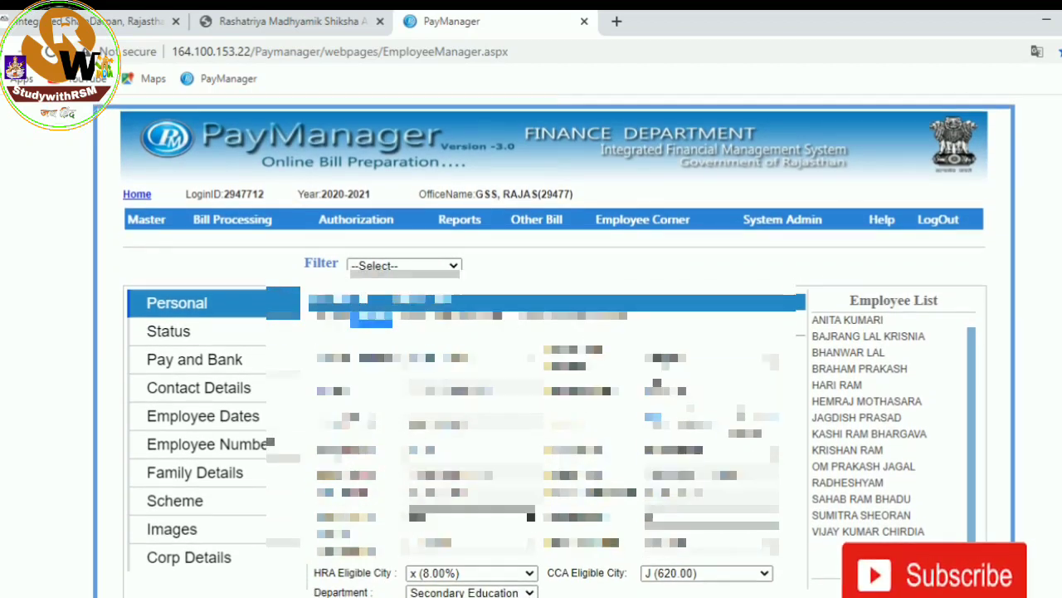
{"action": "scroll", "coordinate": [555, 346], "scroll_direction": "down", "scroll_amount": 1}
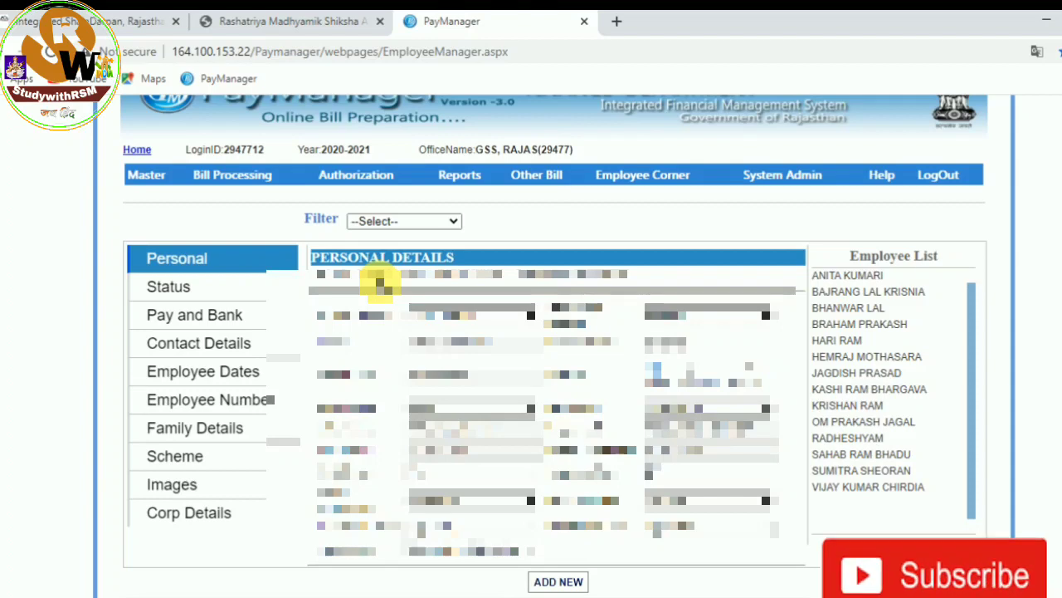
Return to the ShalaDarpan staff form and open section 5, Staff Promotion Details (पदोन्नति).
{"action": "left_click", "coordinate": [292, 22]}
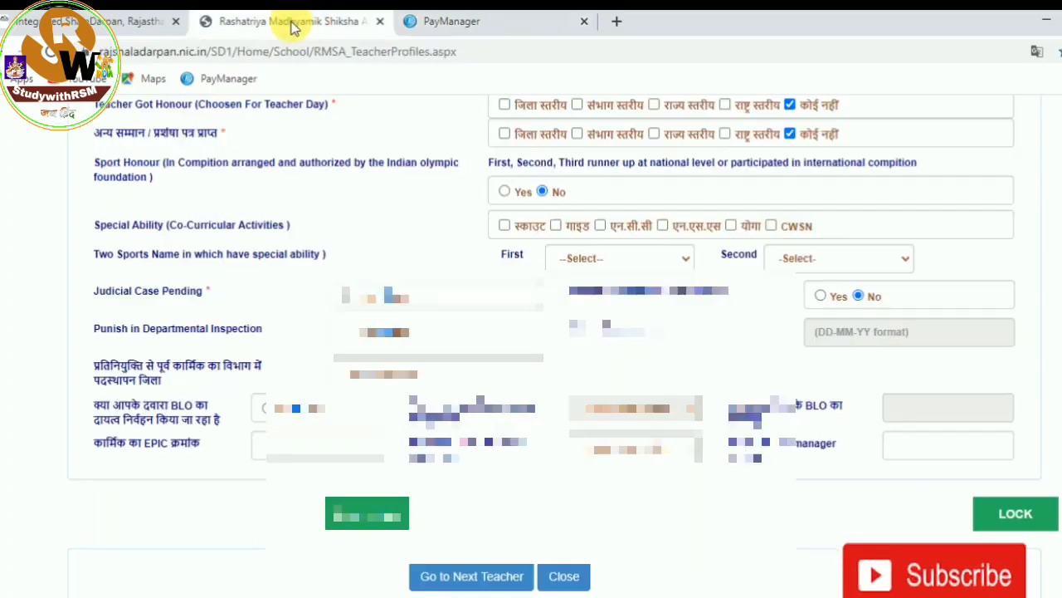
{"action": "scroll", "coordinate": [778, 495], "scroll_direction": "up", "scroll_amount": 10}
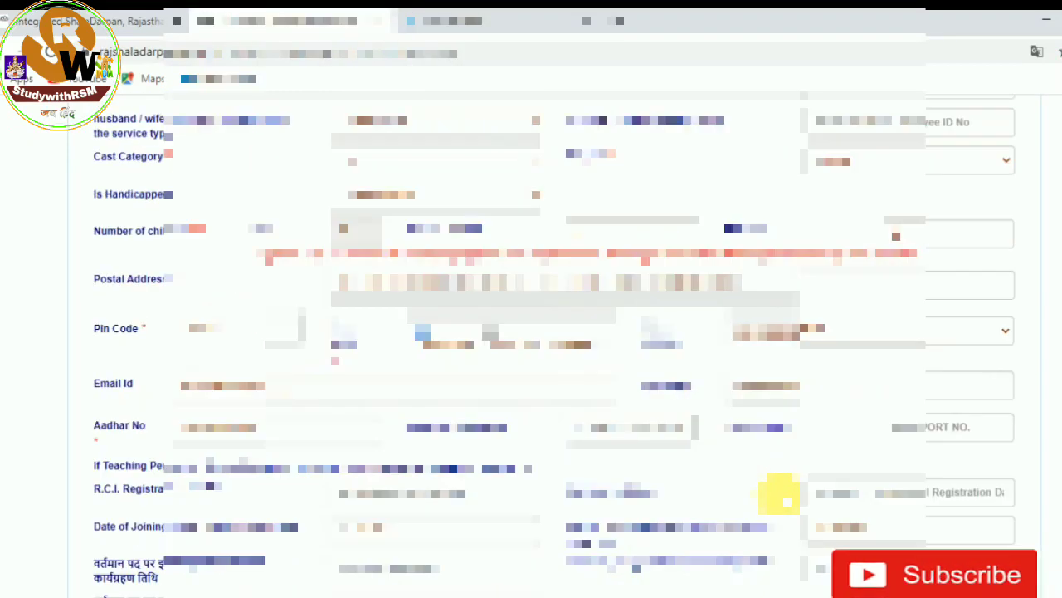
{"action": "scroll", "coordinate": [778, 495], "scroll_direction": "up", "scroll_amount": 5}
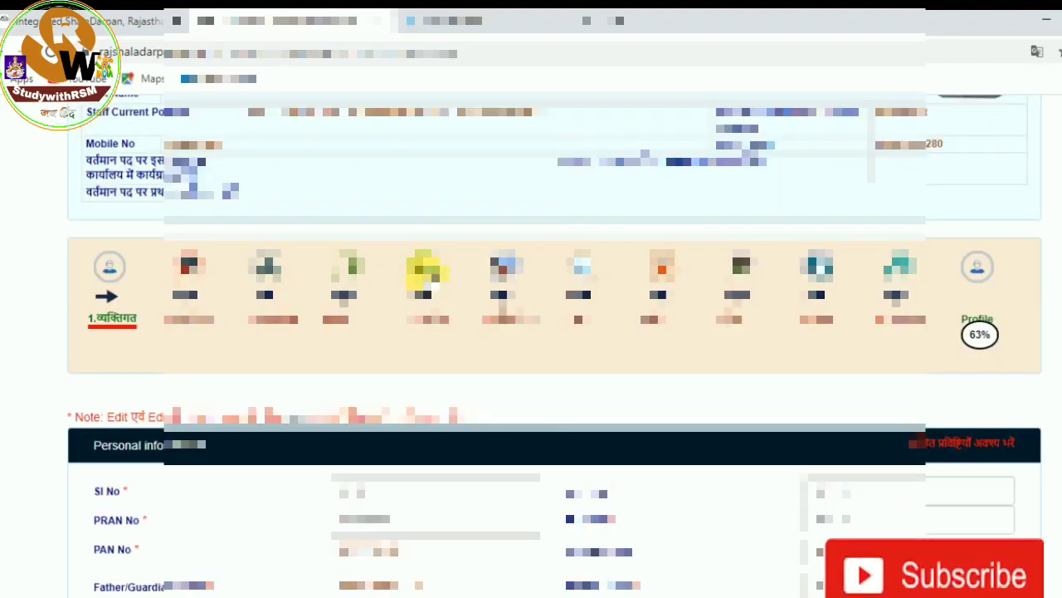
{"action": "left_click", "coordinate": [428, 269]}
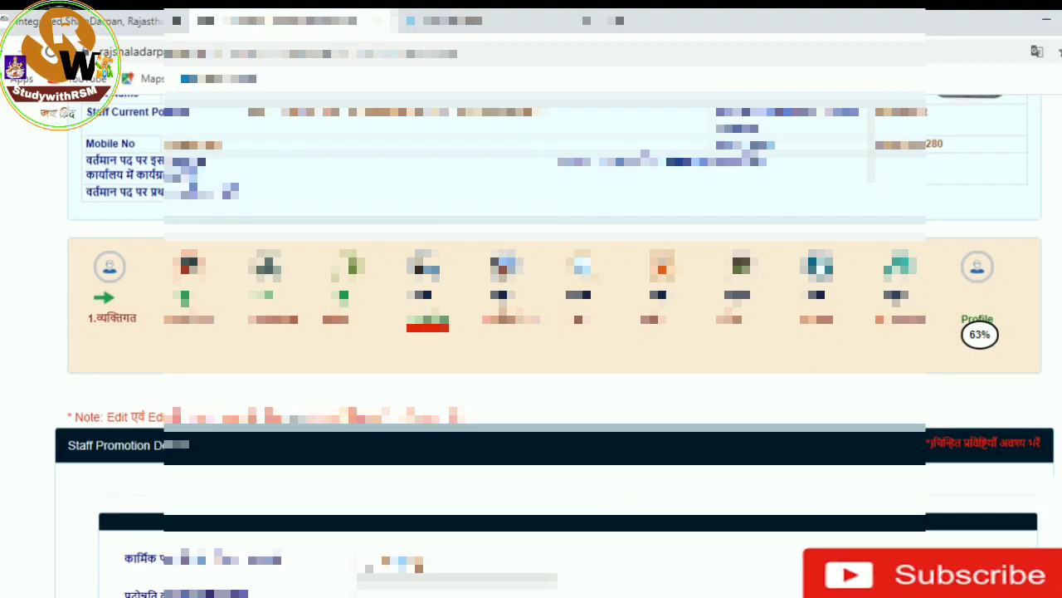
{"action": "scroll", "coordinate": [352, 494], "scroll_direction": "down", "scroll_amount": 2}
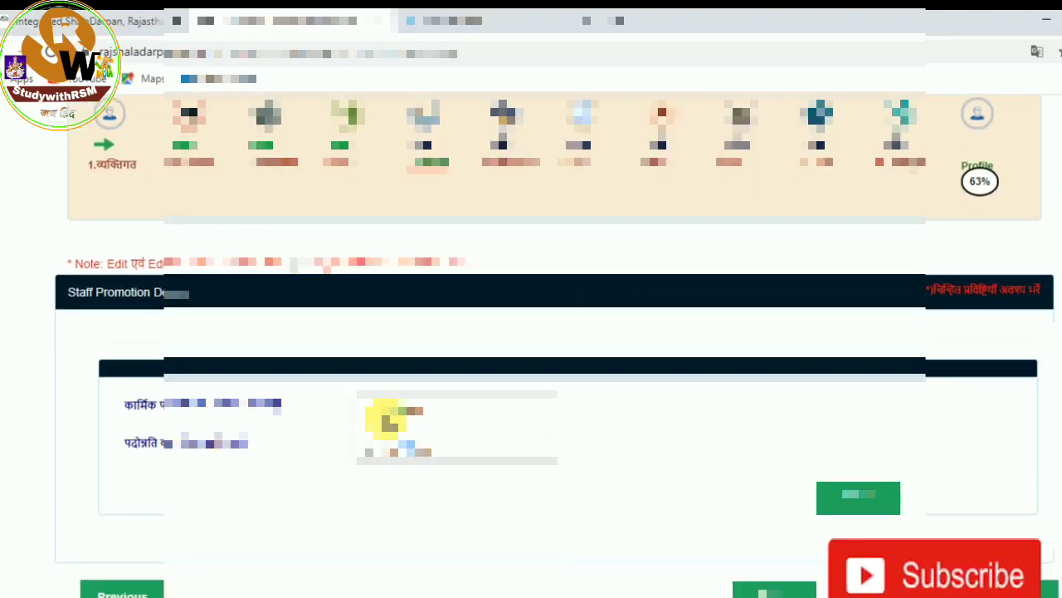
Mark the employee as eligible for promotion (हाँ), choose Principal & Equivalent as the promotion post, and save the promotion details.
{"action": "left_click", "coordinate": [368, 408]}
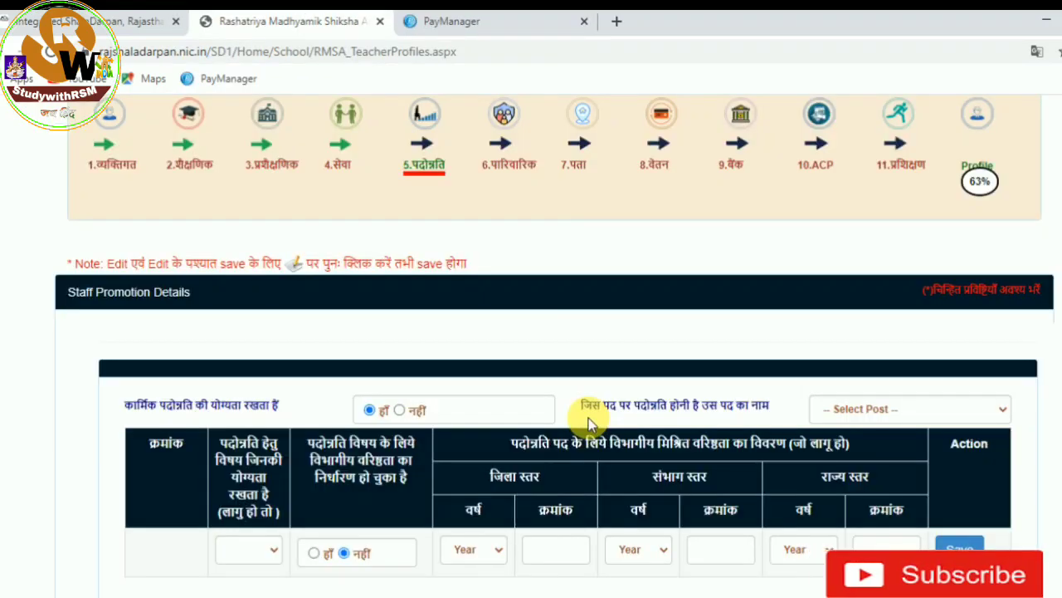
{"action": "scroll", "coordinate": [789, 356], "scroll_direction": "down", "scroll_amount": 2}
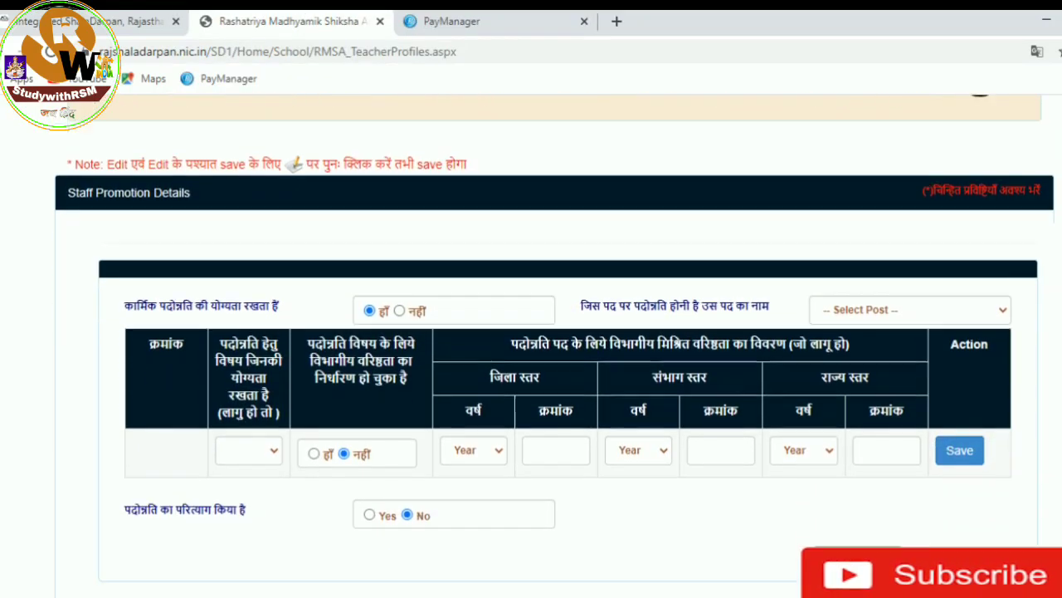
{"action": "left_click", "coordinate": [885, 288]}
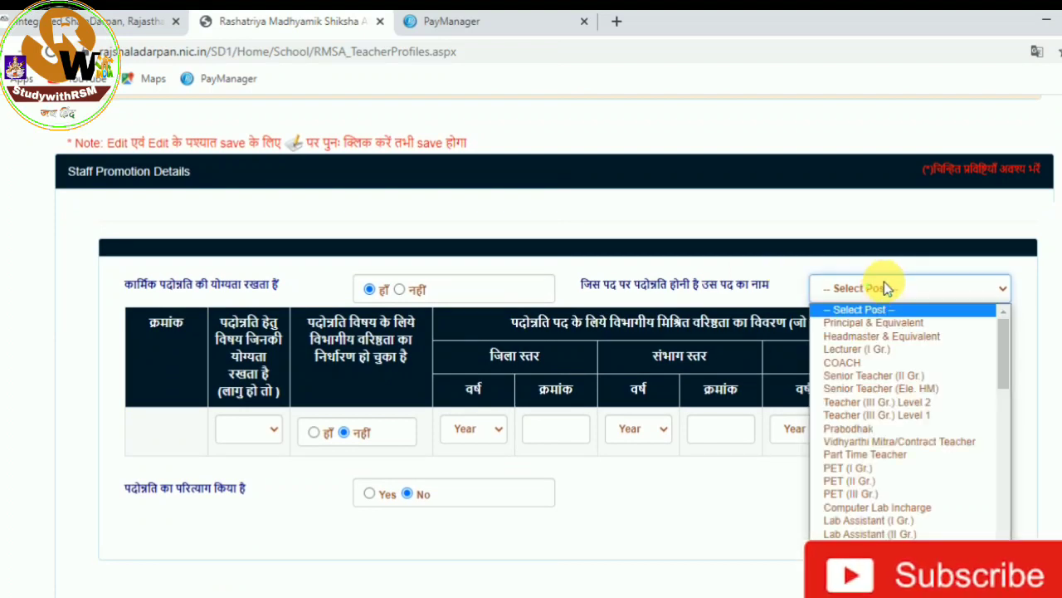
{"action": "left_click", "coordinate": [859, 320]}
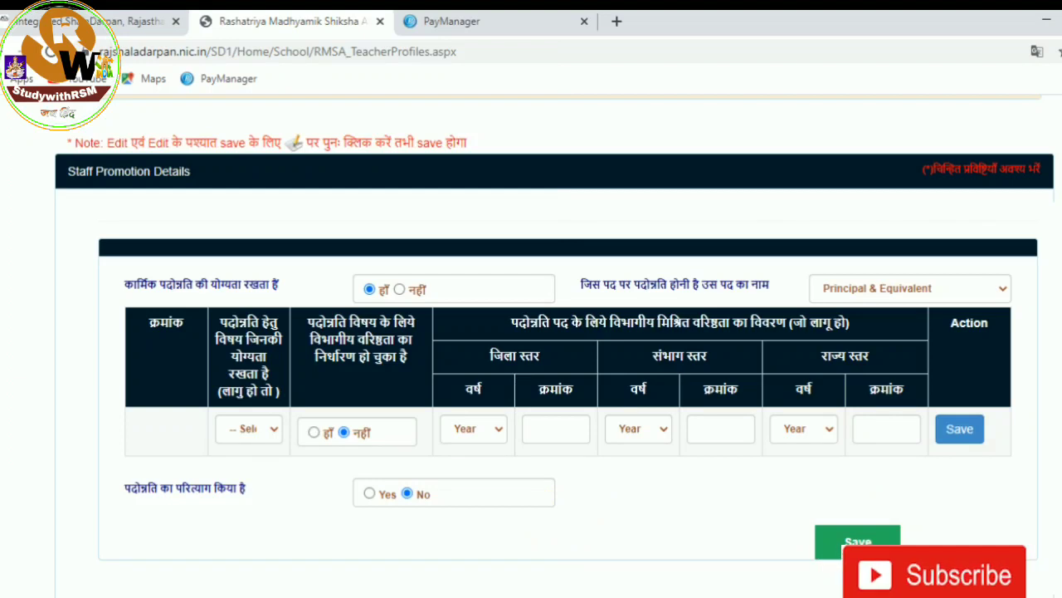
{"action": "scroll", "coordinate": [145, 249], "scroll_direction": "down", "scroll_amount": 2}
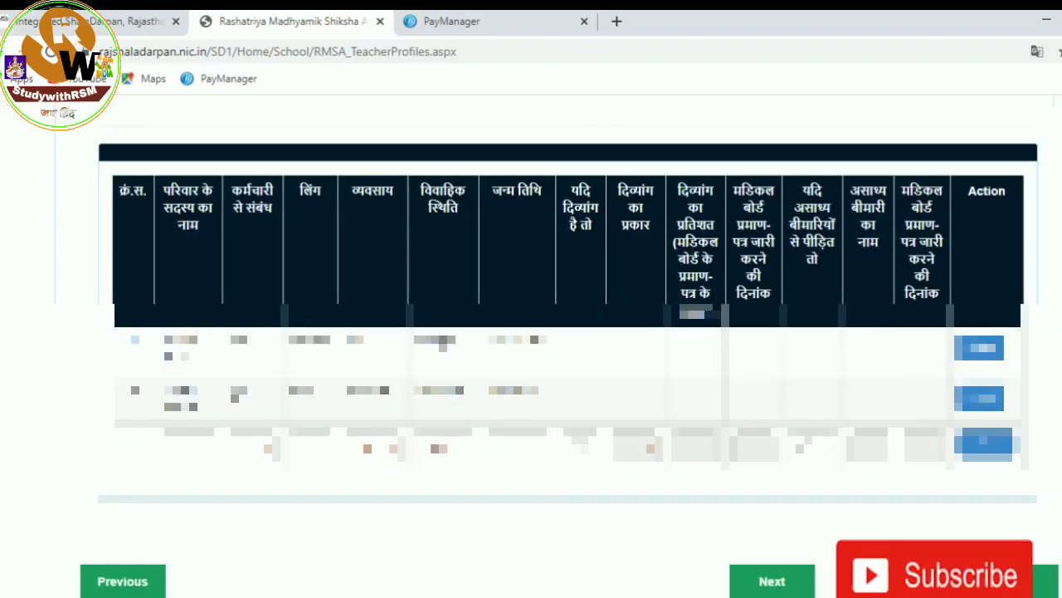
Review the Staff Family Details table down to the blank row for a new family member, and save the family details.
{"action": "scroll", "coordinate": [532, 332], "scroll_direction": "up", "scroll_amount": 4}
{"action": "scroll", "coordinate": [531, 332], "scroll_direction": "down", "scroll_amount": 1}
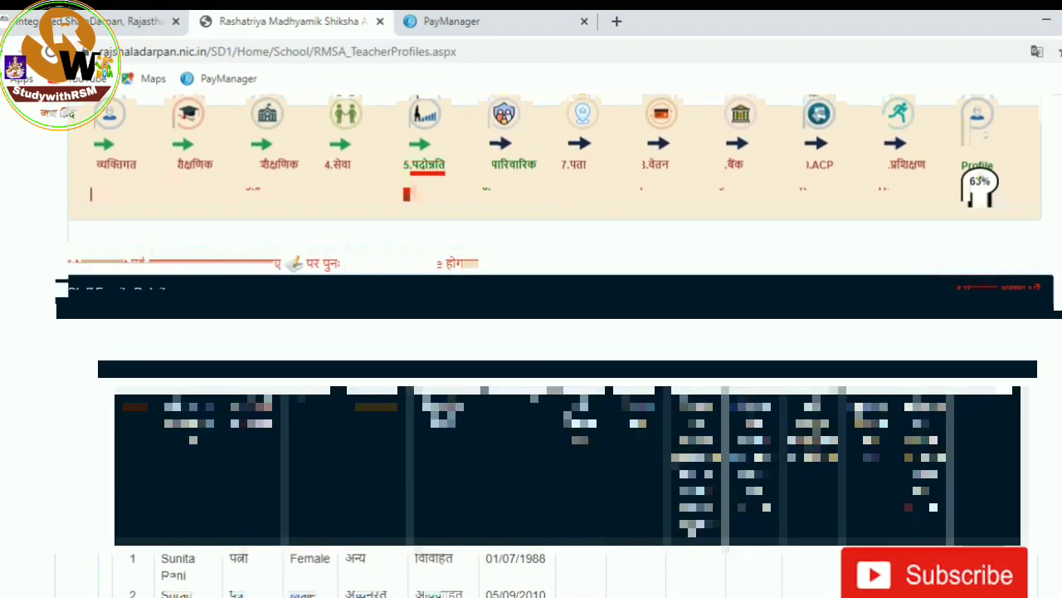
{"action": "scroll", "coordinate": [531, 332], "scroll_direction": "down", "scroll_amount": 2}
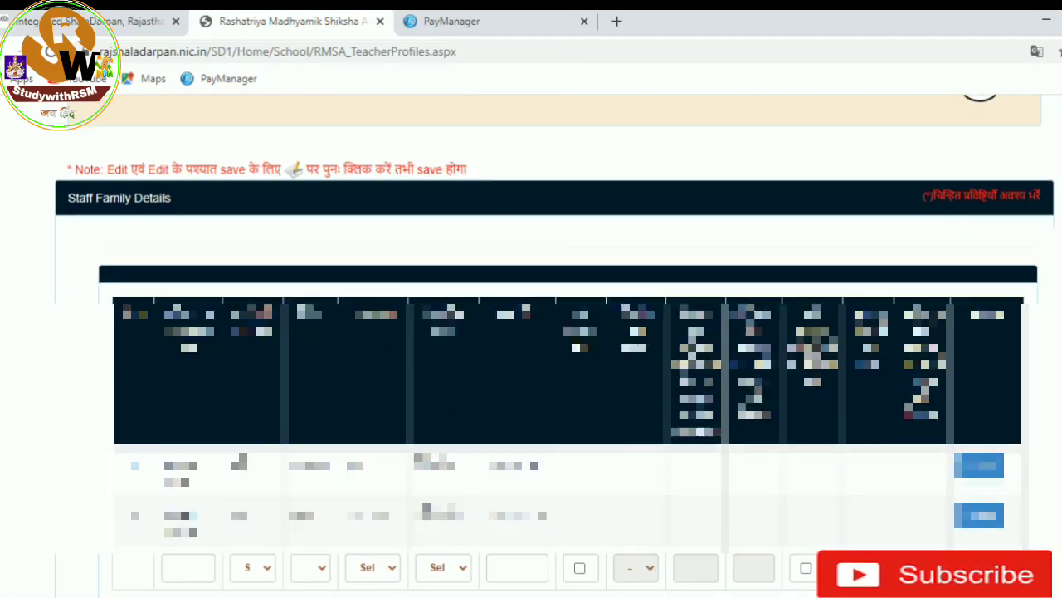
{"action": "scroll", "coordinate": [531, 332], "scroll_direction": "down", "scroll_amount": 1}
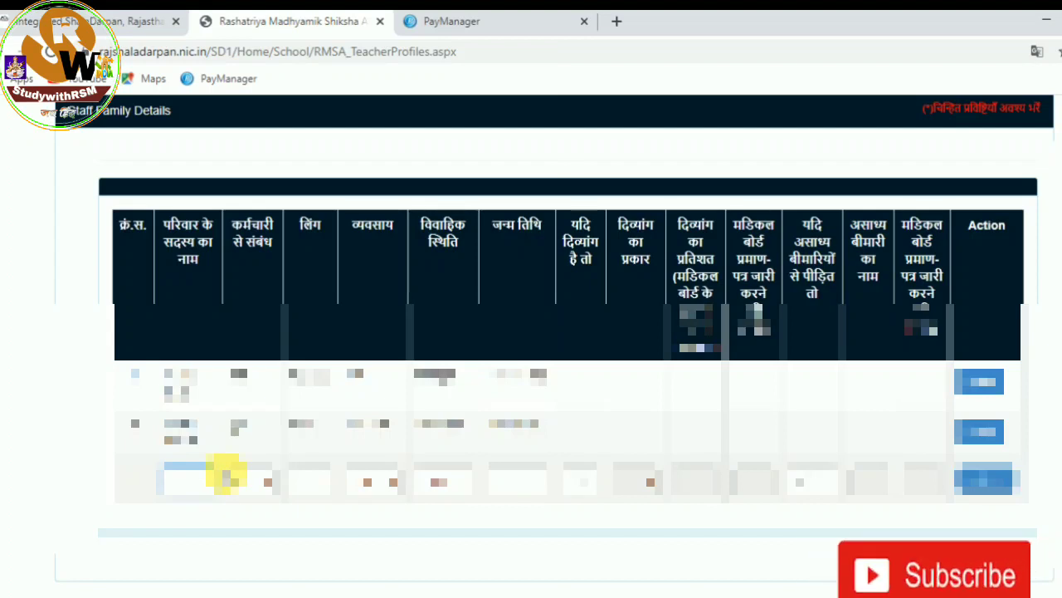
{"action": "scroll", "coordinate": [226, 473], "scroll_direction": "down", "scroll_amount": 2}
{"action": "mouse_move", "coordinate": [351, 540]}
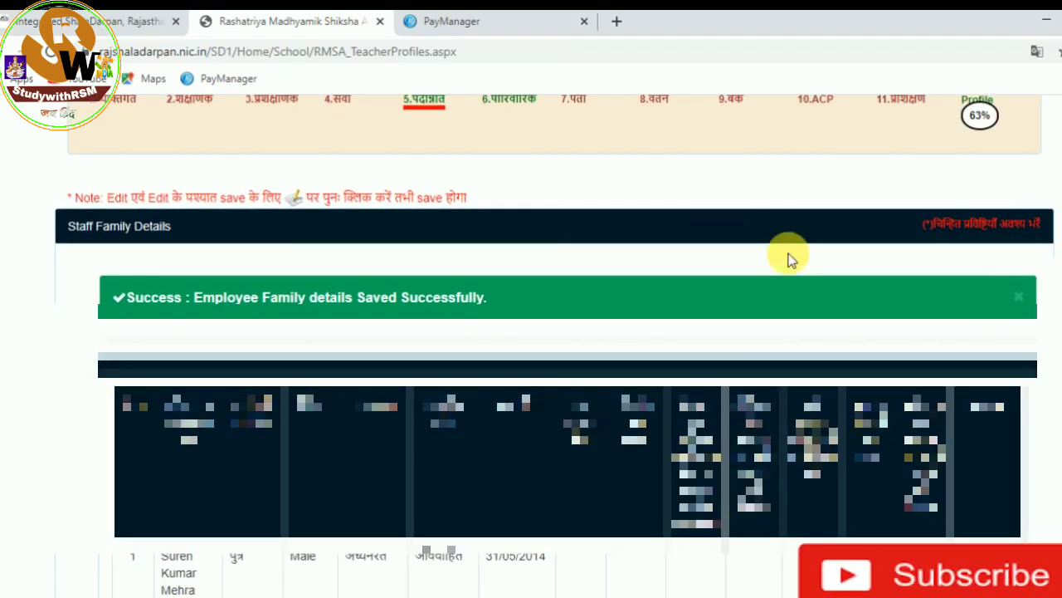
Open section 7 (पता) and review the permanent and current residence addresses, including the Gram Panchayat/Ward options of the permanent address.
{"action": "scroll", "coordinate": [531, 374], "scroll_direction": "up", "scroll_amount": 1}
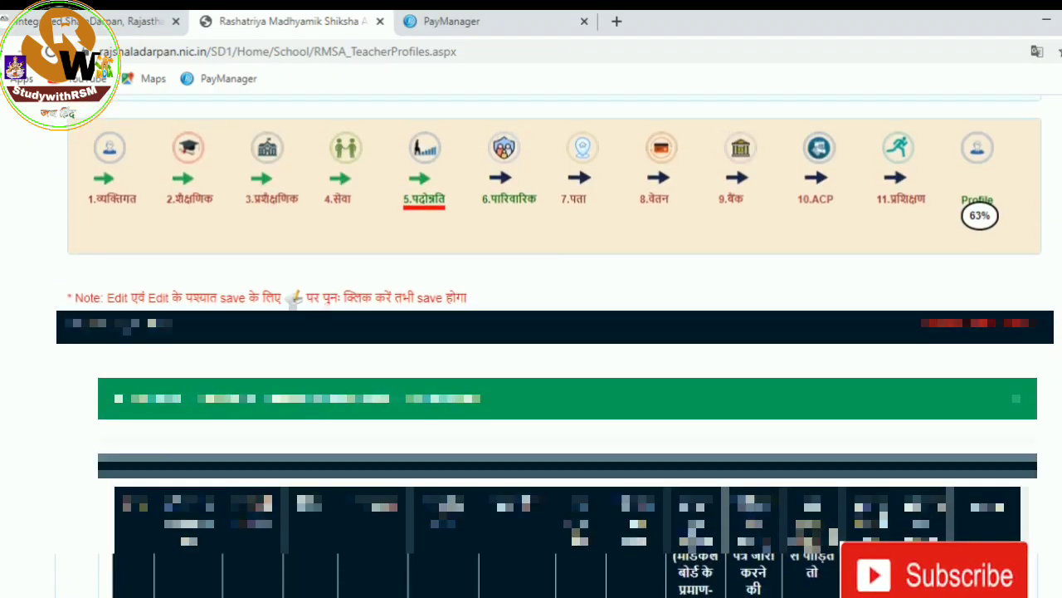
{"action": "left_click", "coordinate": [585, 149]}
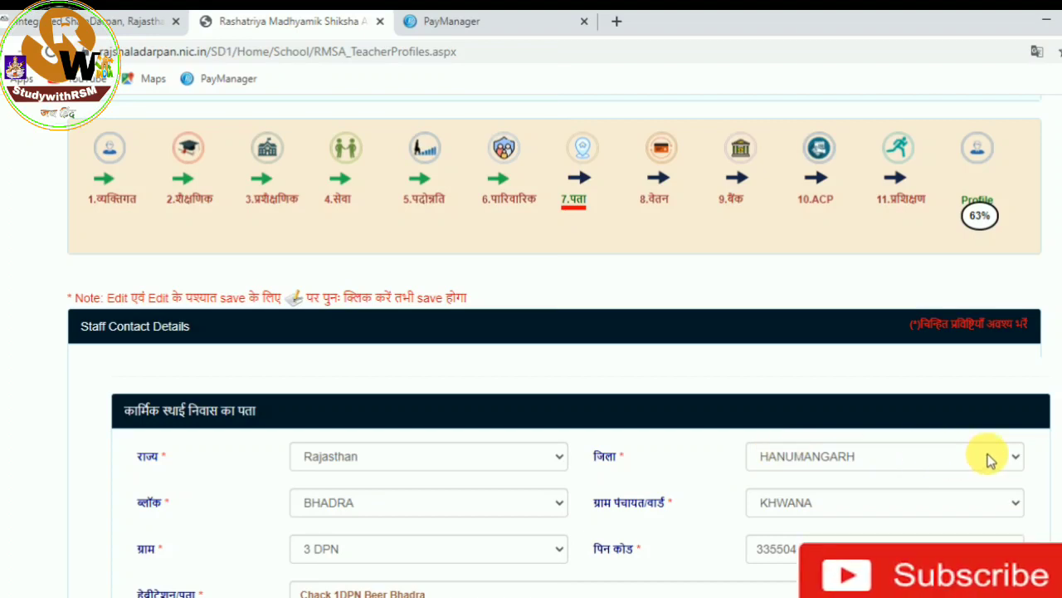
{"action": "scroll", "coordinate": [559, 346], "scroll_direction": "down", "scroll_amount": 3}
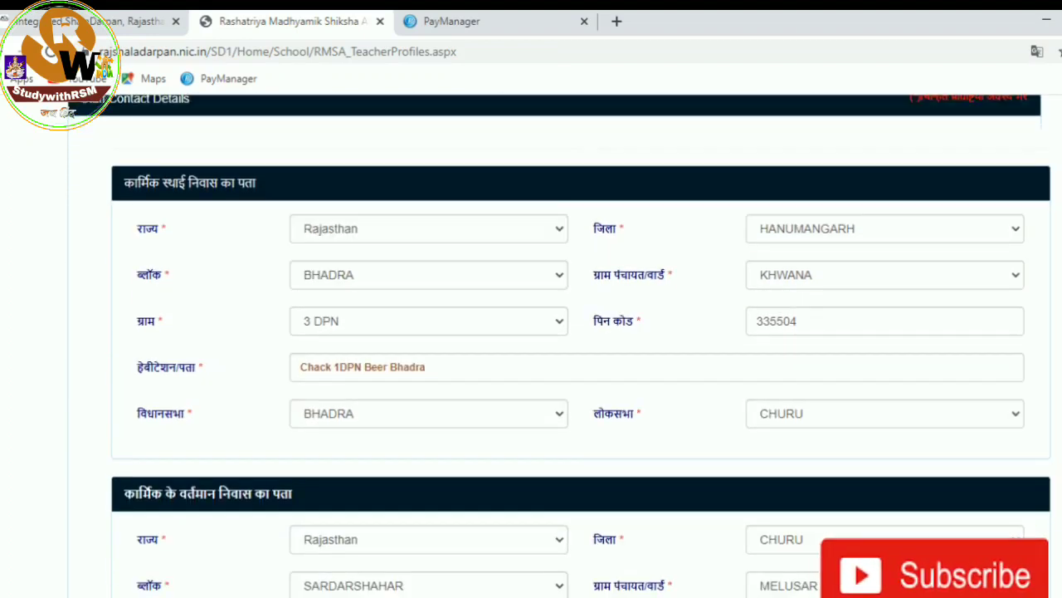
{"action": "left_click", "coordinate": [914, 261]}
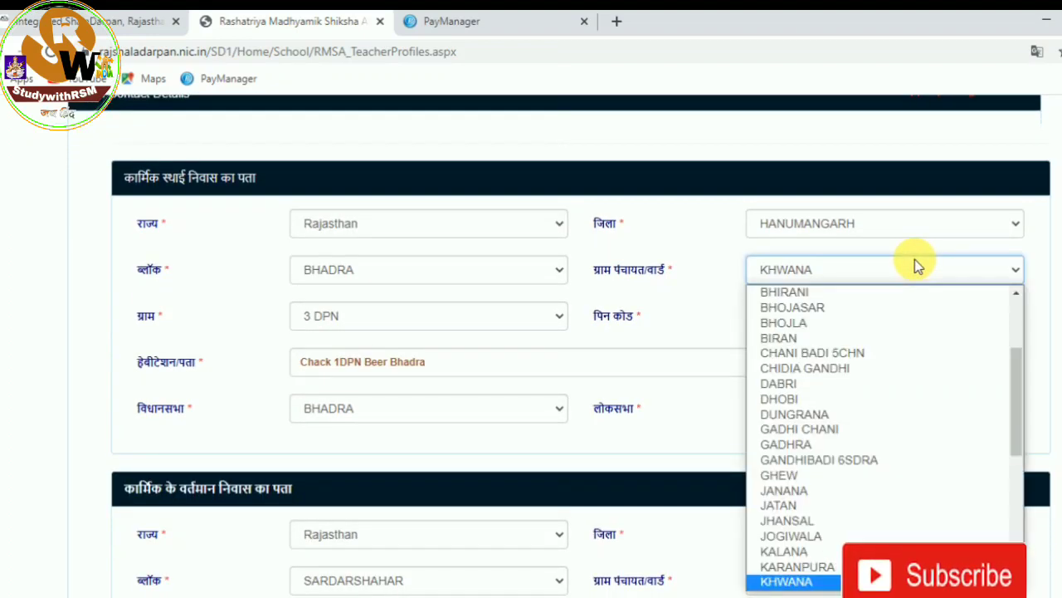
{"action": "left_click", "coordinate": [915, 261]}
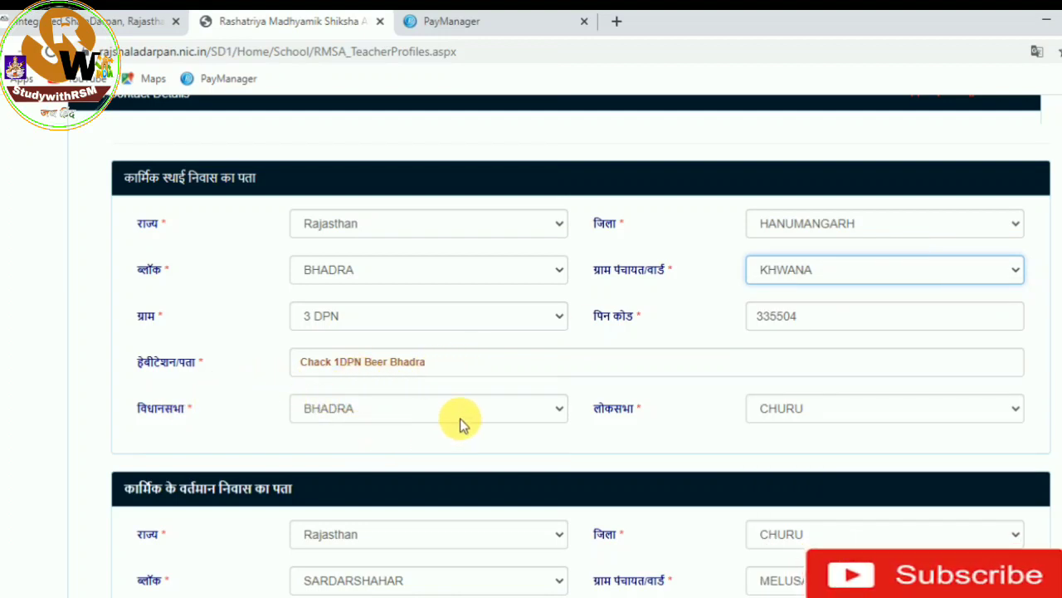
{"action": "scroll", "coordinate": [1054, 477], "scroll_direction": "down", "scroll_amount": 2}
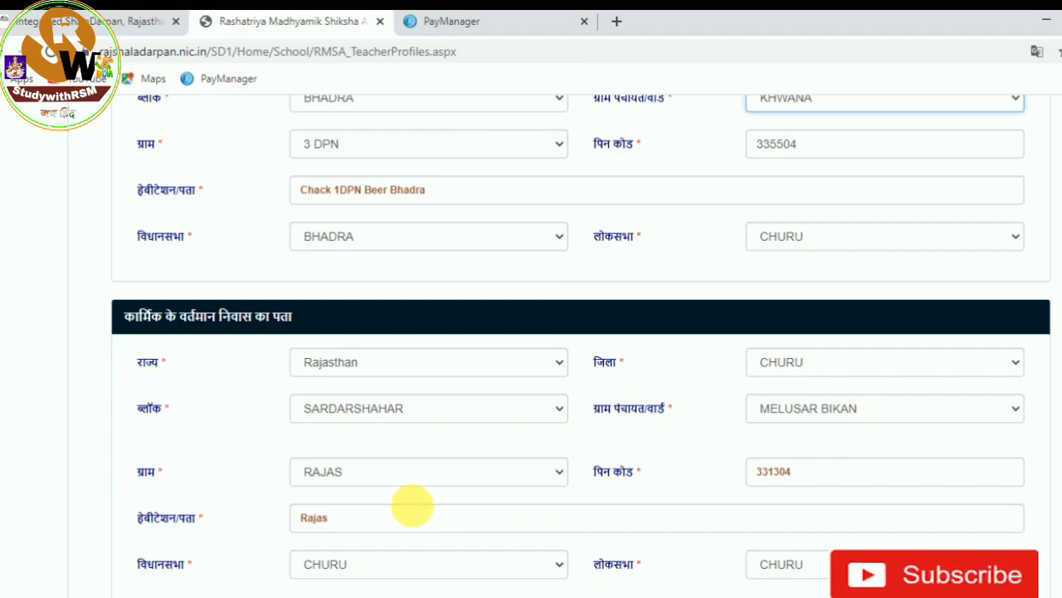
{"action": "scroll", "coordinate": [531, 332], "scroll_direction": "down", "scroll_amount": 3}
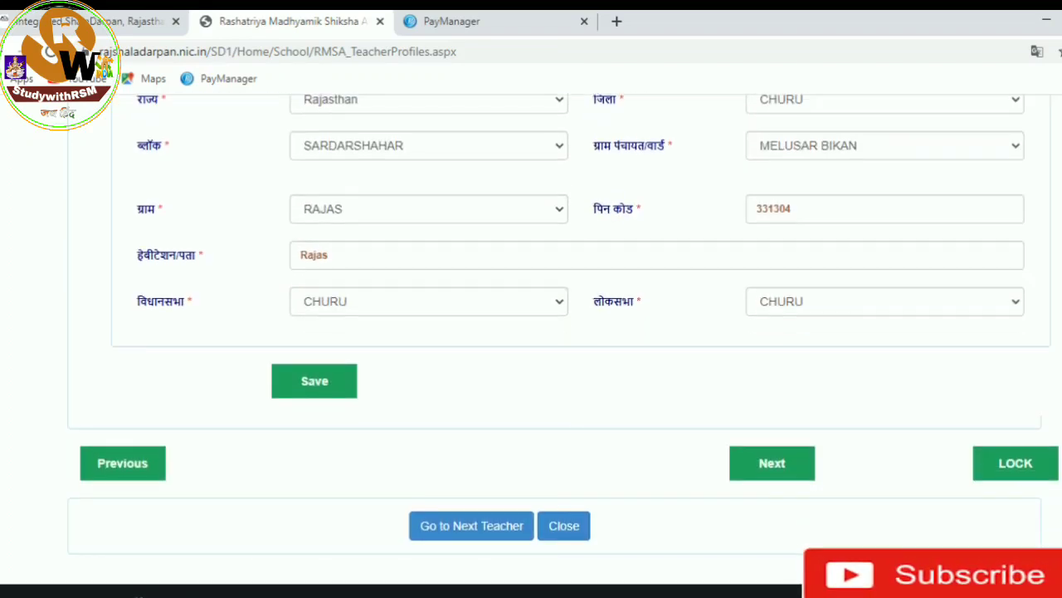
Proceed to section 8 (वेतन) and set the pay commission to Seven and the pay scale/band to "--".
{"action": "left_click", "coordinate": [770, 463]}
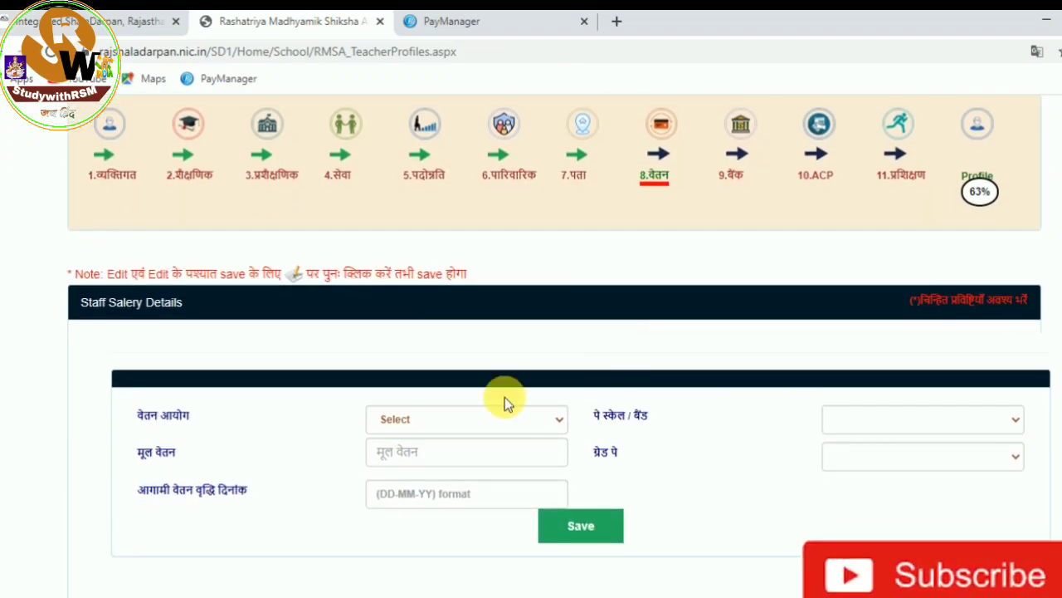
{"action": "left_click", "coordinate": [458, 427]}
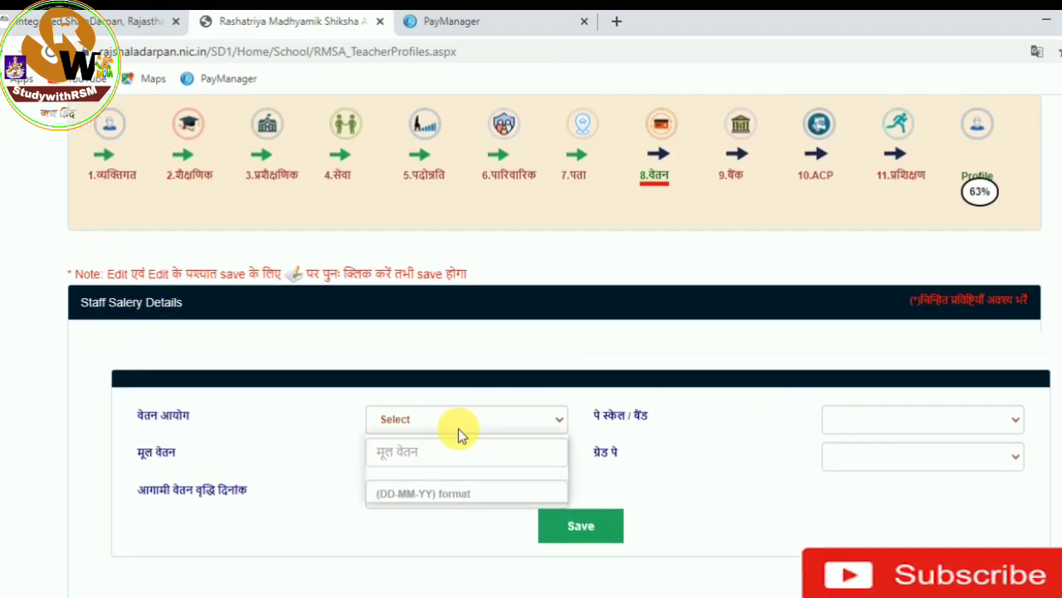
{"action": "left_click", "coordinate": [406, 494]}
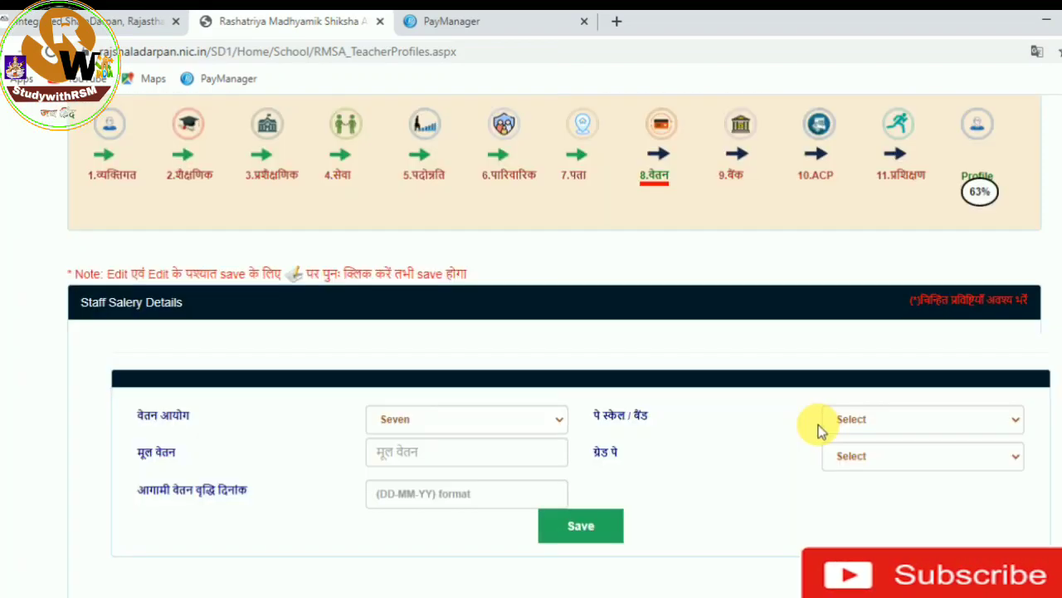
{"action": "left_click", "coordinate": [903, 424]}
{"action": "left_click", "coordinate": [877, 454]}
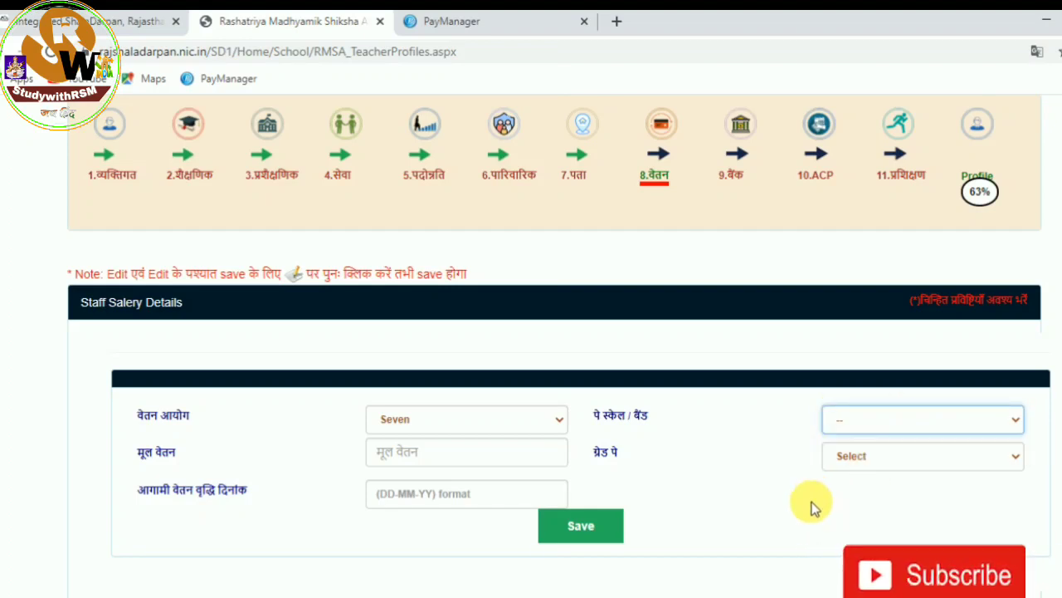
Enter 40300 as the basic pay (मूल वेतन) and choose L-10 as the grade pay.
{"action": "left_click", "coordinate": [426, 461]}
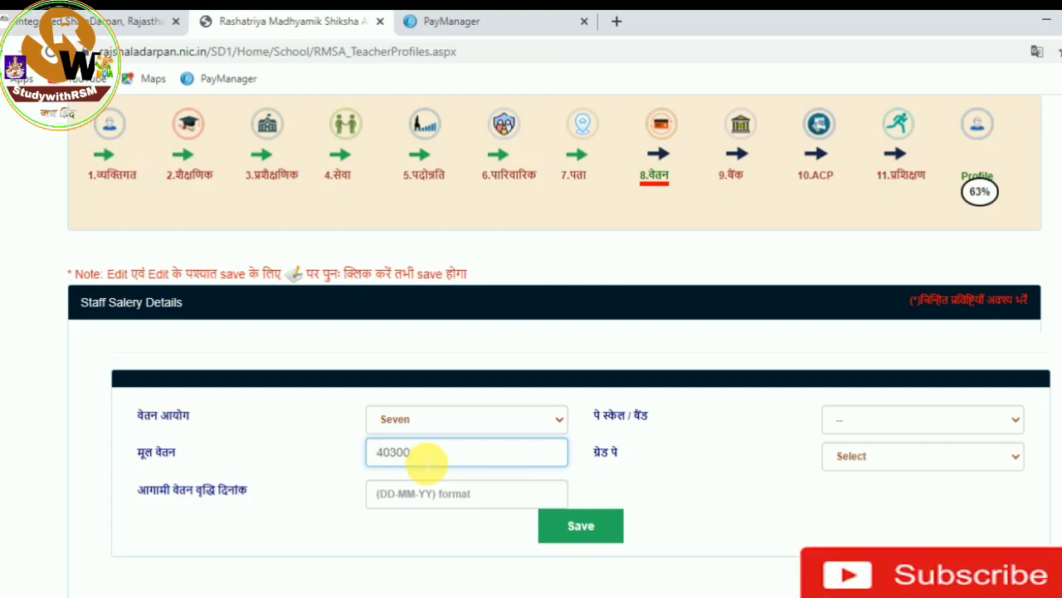
{"action": "left_click", "coordinate": [908, 462]}
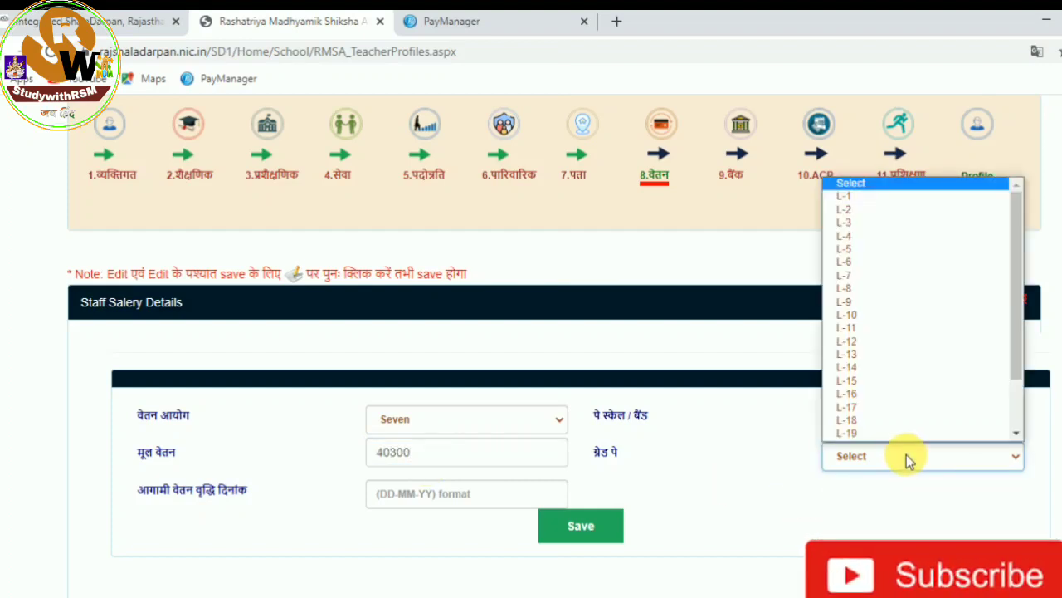
{"action": "left_click", "coordinate": [859, 316]}
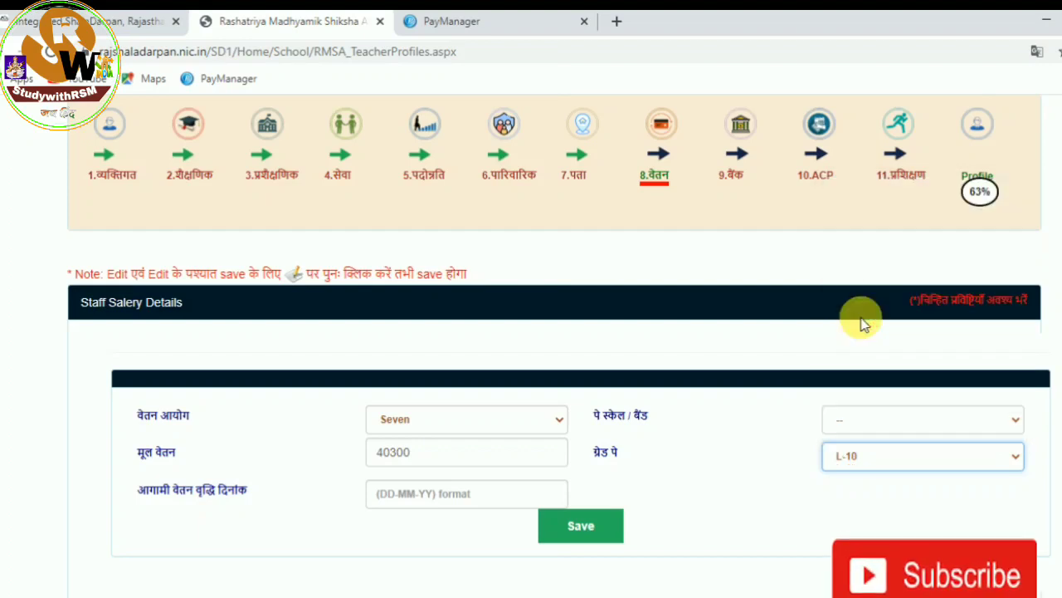
{"action": "left_click", "coordinate": [405, 496]}
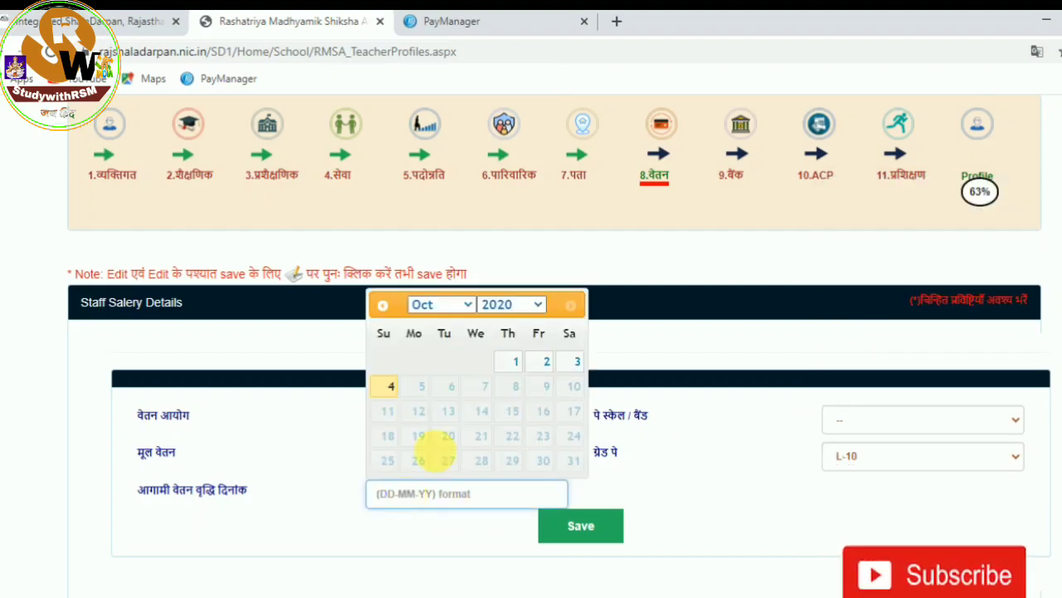
{"action": "left_click", "coordinate": [515, 309]}
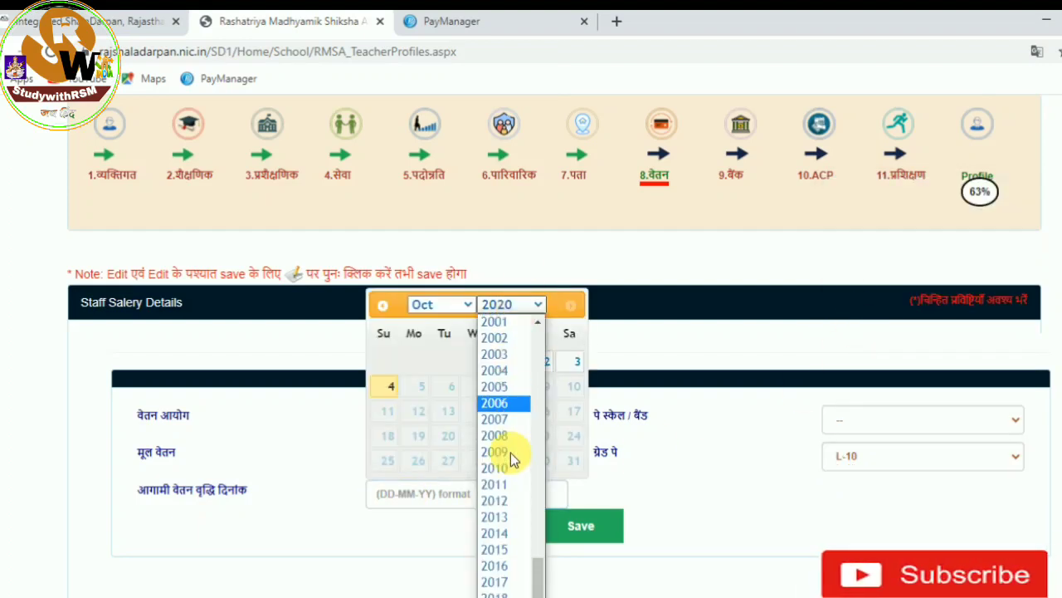
{"action": "scroll", "coordinate": [499, 561], "scroll_direction": "down", "scroll_amount": 1}
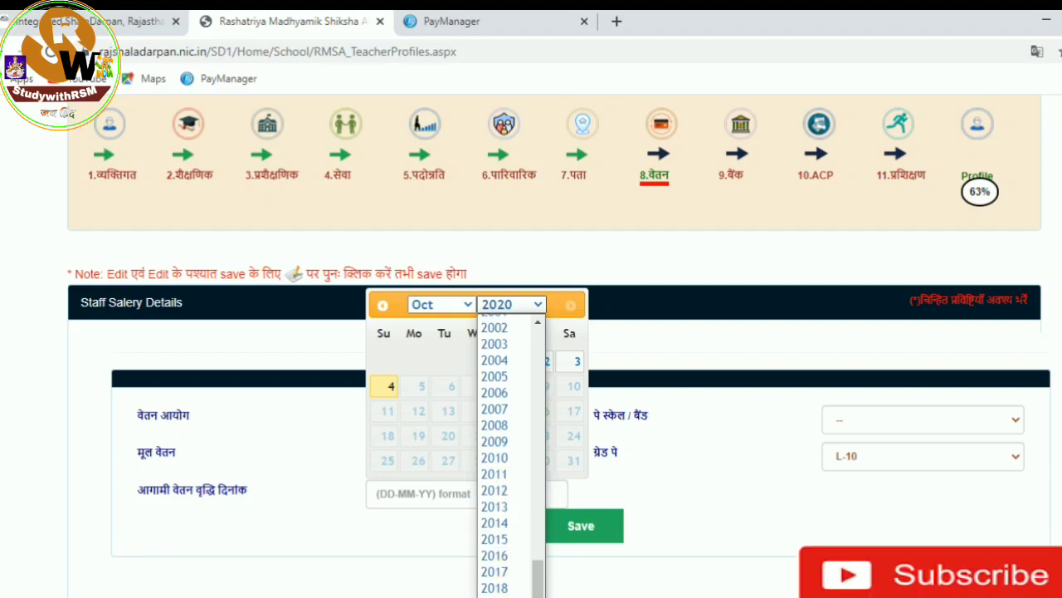
{"action": "left_click", "coordinate": [723, 522]}
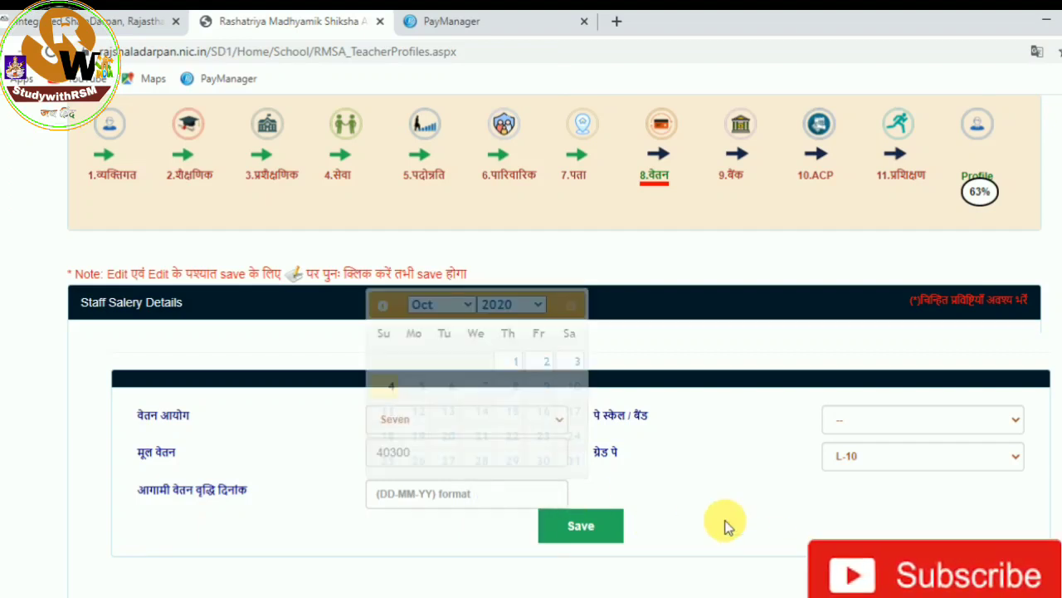
Save the salary details with the next increment date left blank and proceed to section 9 (बैंक).
{"action": "left_click", "coordinate": [457, 502]}
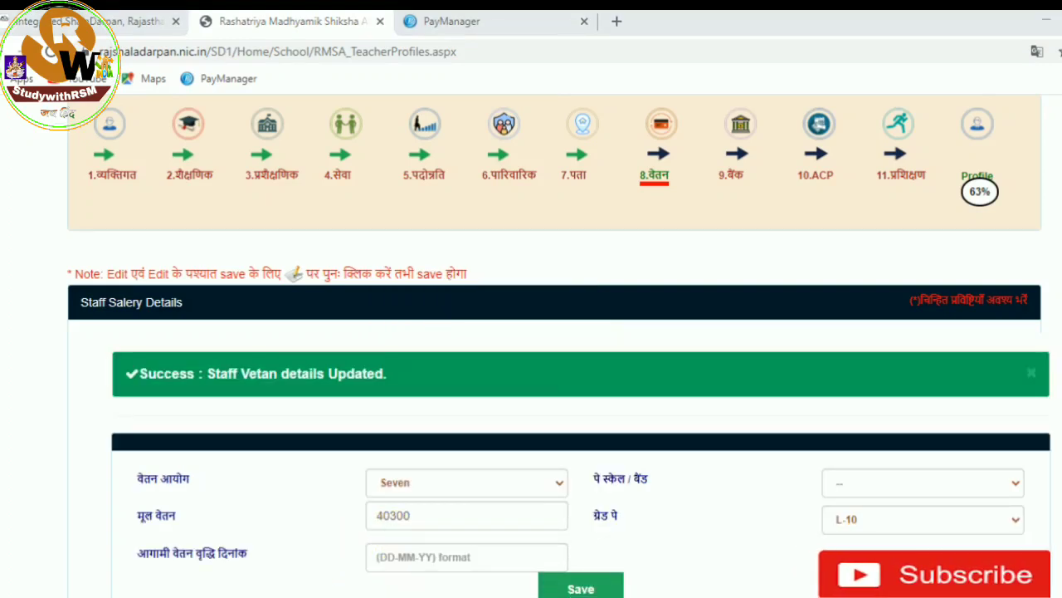
{"action": "scroll", "coordinate": [675, 482], "scroll_direction": "down", "scroll_amount": 3}
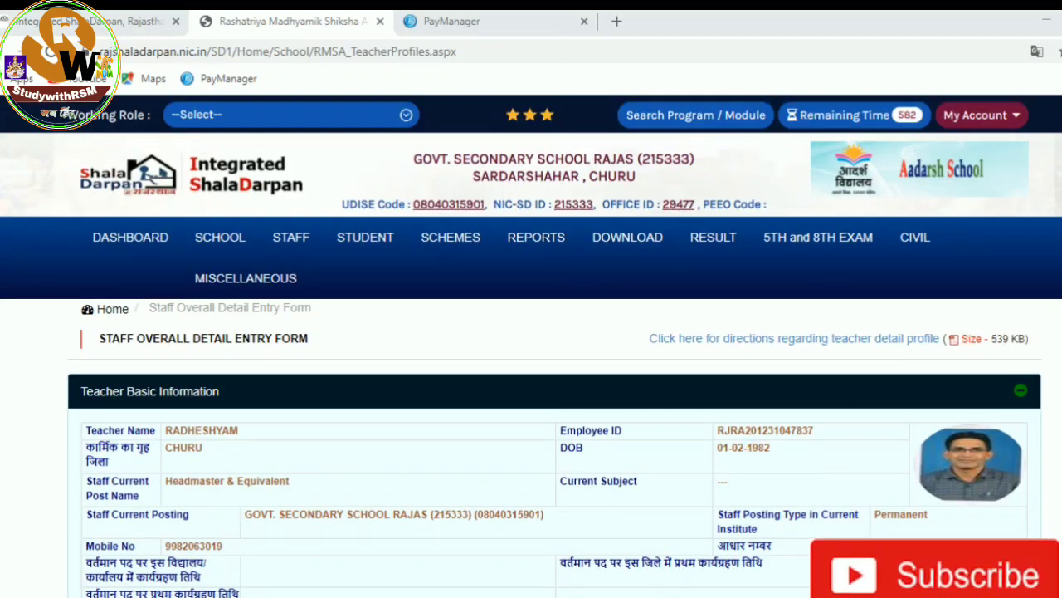
{"action": "scroll", "coordinate": [752, 407], "scroll_direction": "down", "scroll_amount": 3}
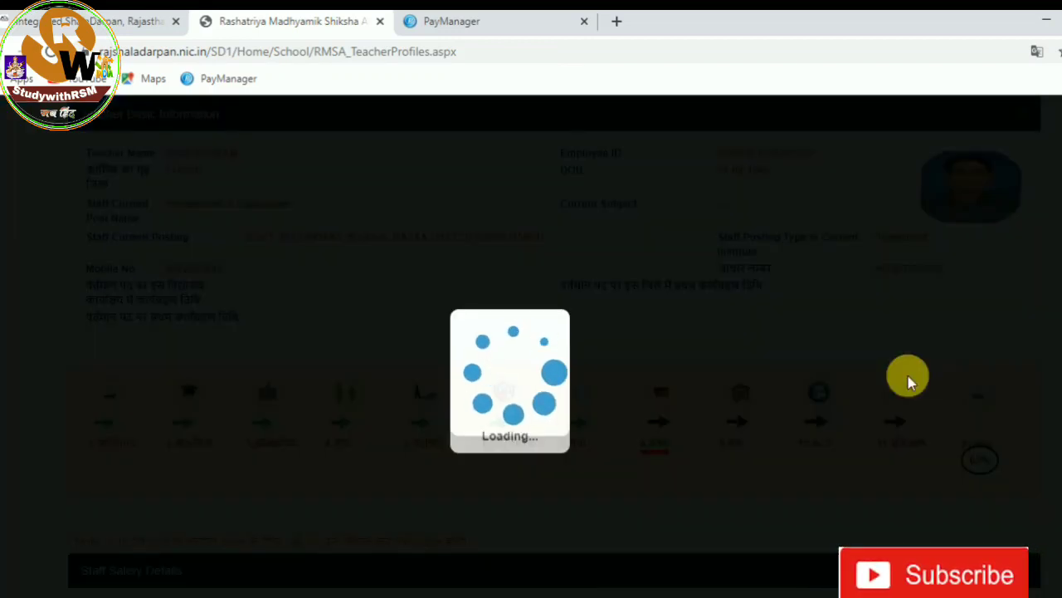
{"action": "scroll", "coordinate": [581, 357], "scroll_direction": "down", "scroll_amount": 4}
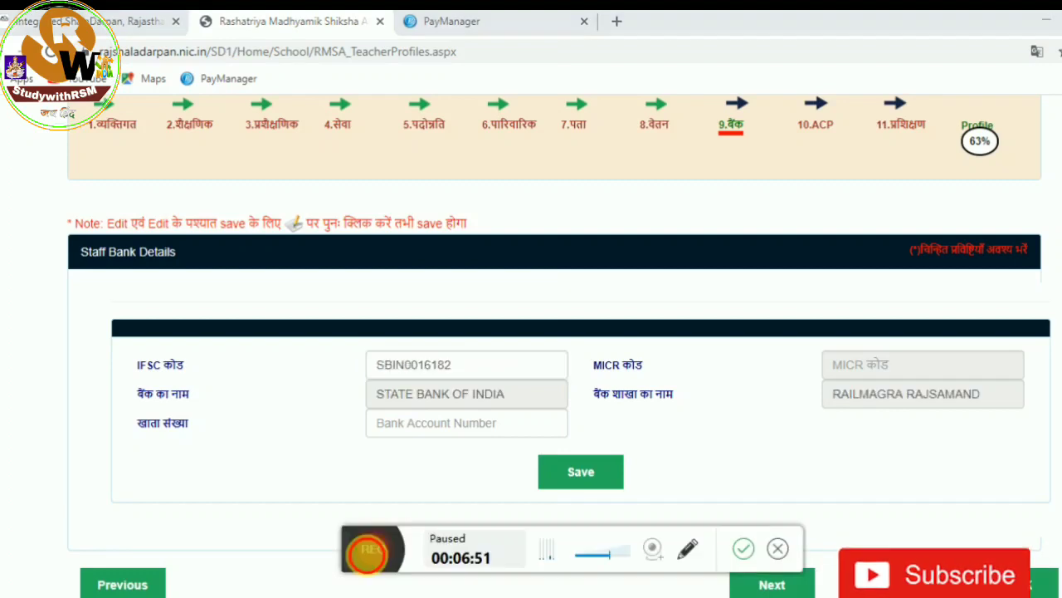
Open the bank account number (खाता संख्या) field in Staff Bank Details for entry.
{"action": "left_click", "coordinate": [403, 548]}
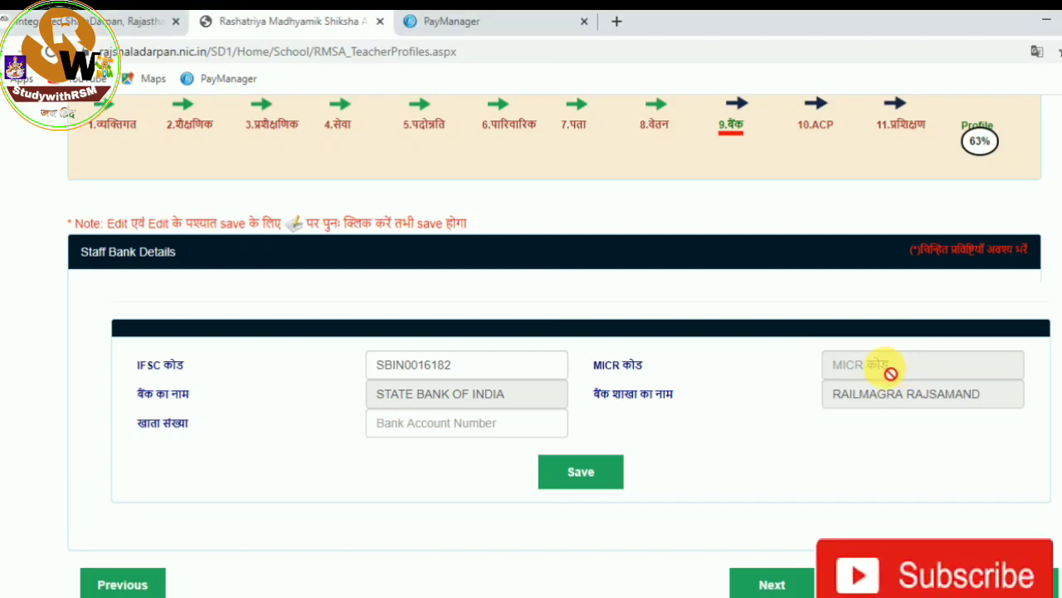
{"action": "left_click", "coordinate": [415, 425]}
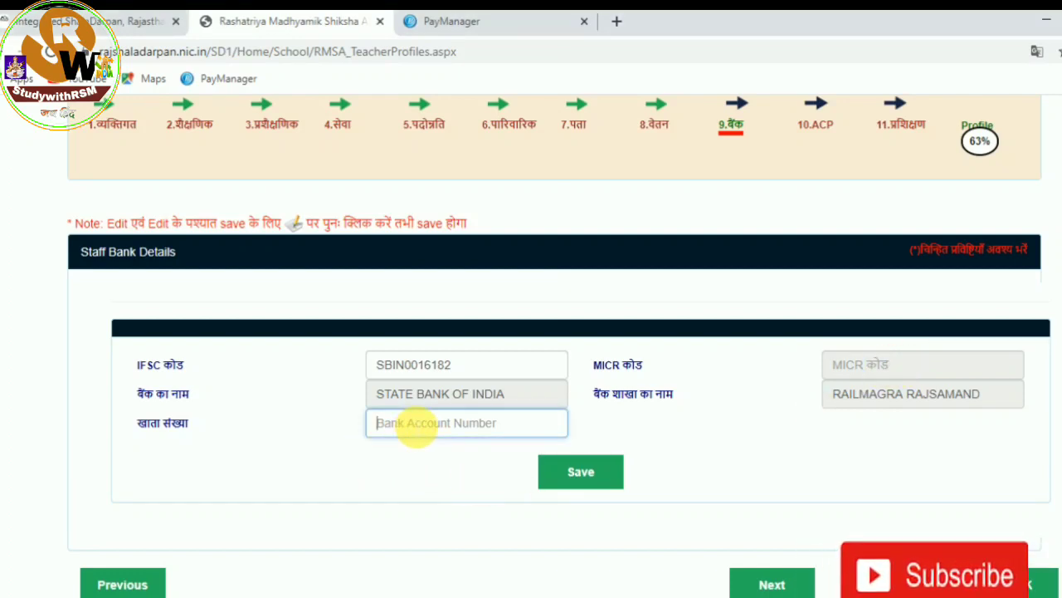